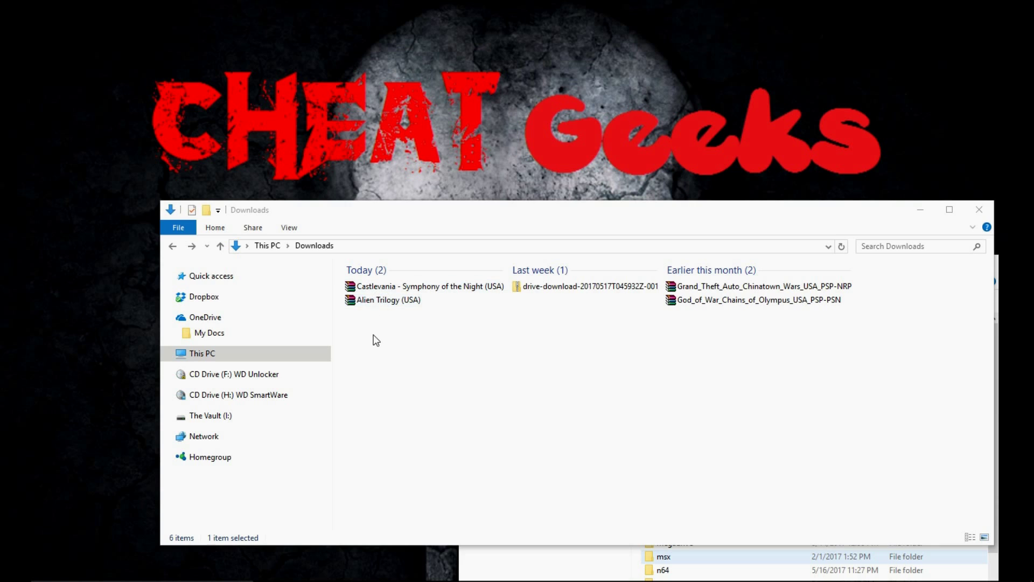
# Add a new folder in Downloads next to the game archives and name it 'Fart Nugget'
pyautogui.rightClick(391, 328)
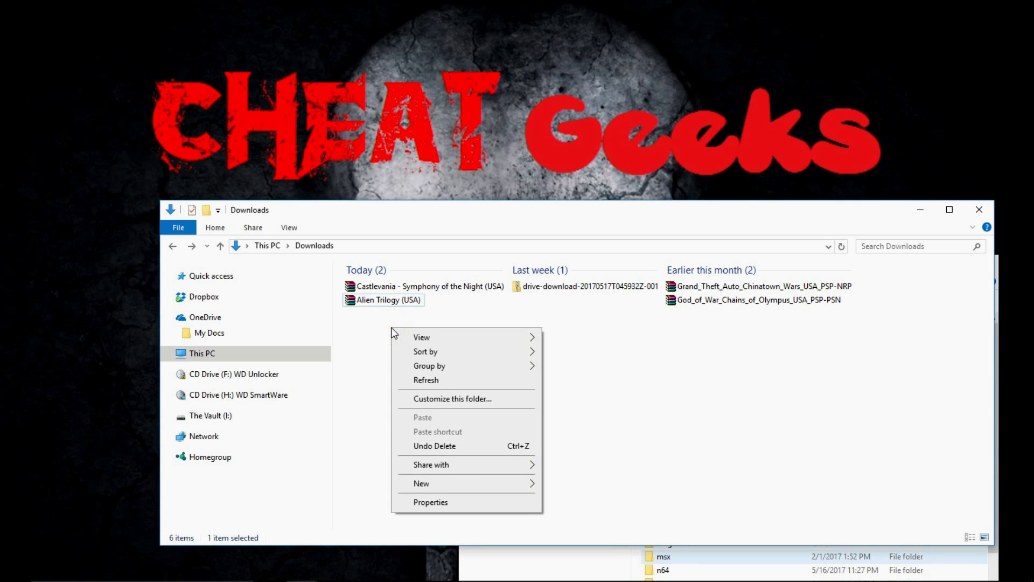
pyautogui.moveTo(445, 487)
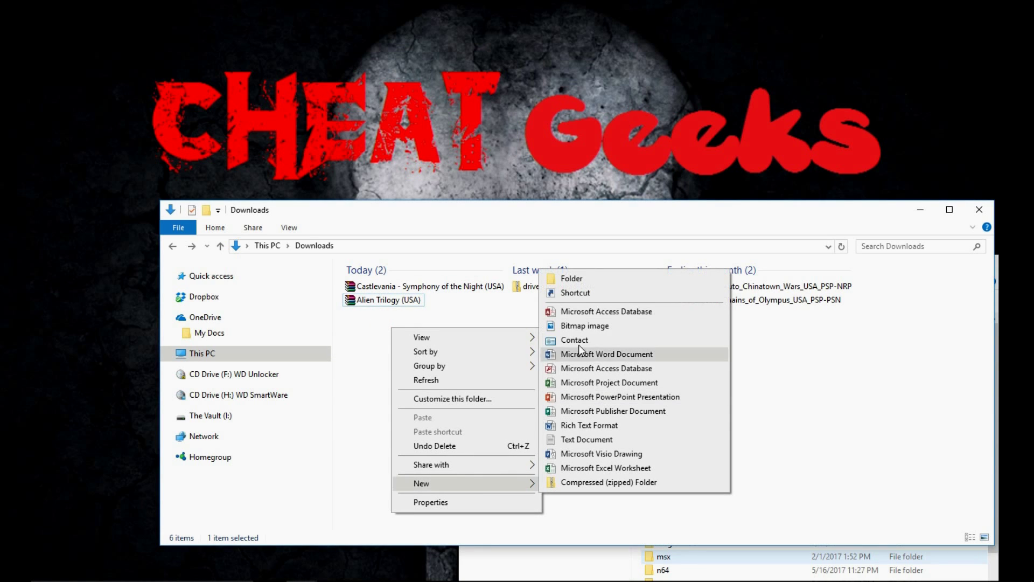
pyautogui.click(367, 324)
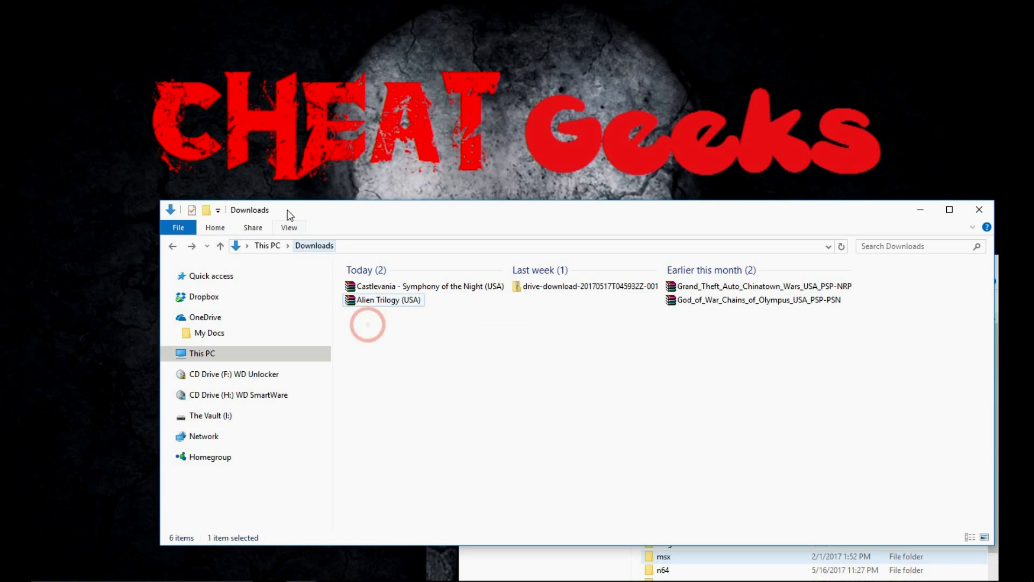
pyautogui.rightClick(412, 338)
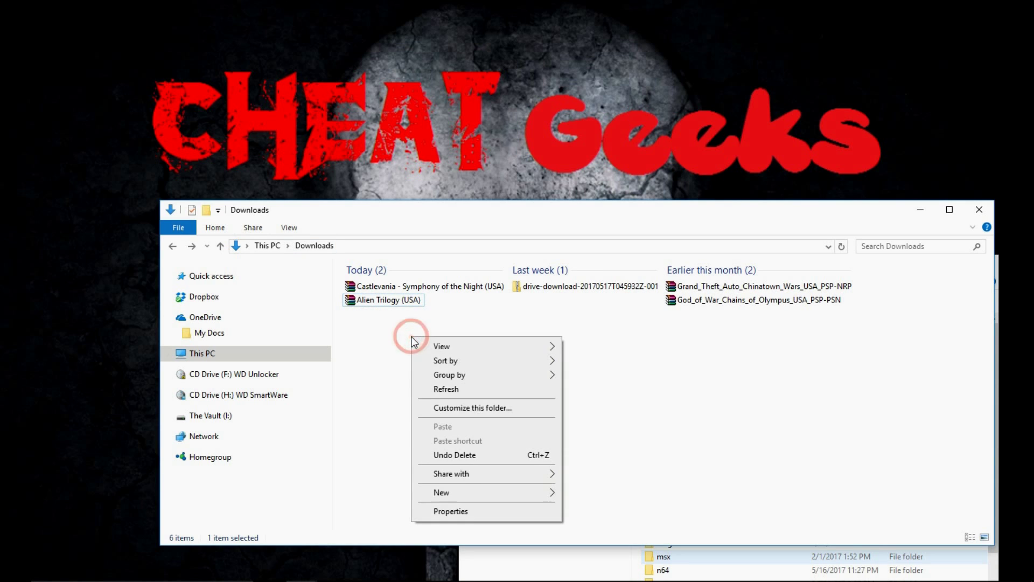
pyautogui.moveTo(464, 493)
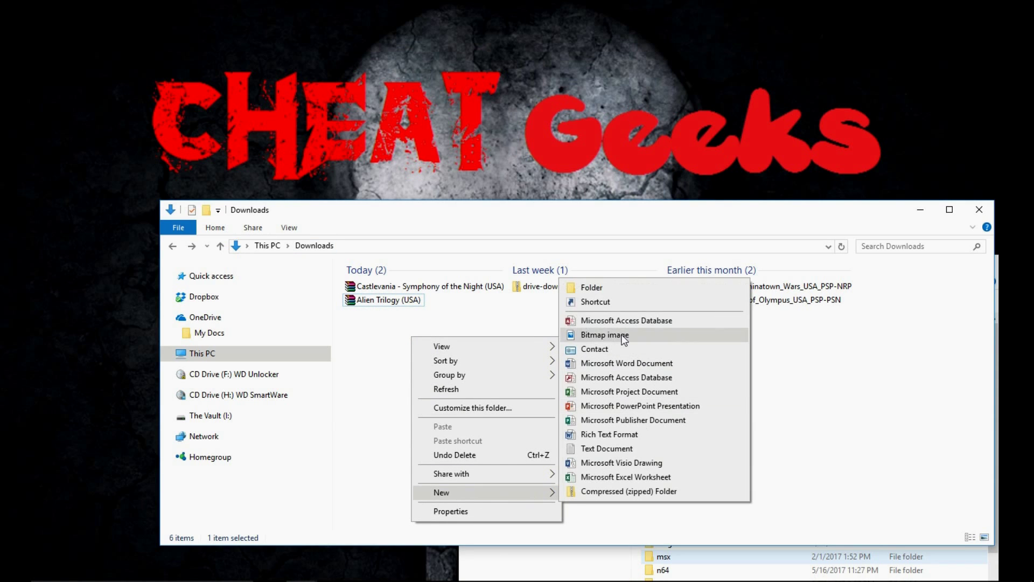
pyautogui.click(596, 292)
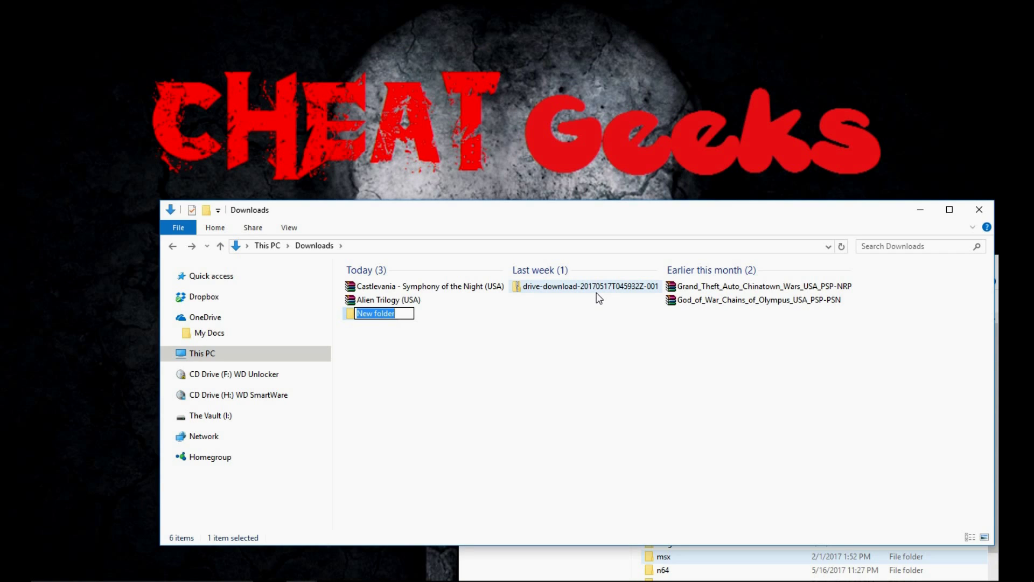
pyautogui.write('FA')
pyautogui.press('BackSpace')
pyautogui.write('art Nugget')
pyautogui.click(427, 366)
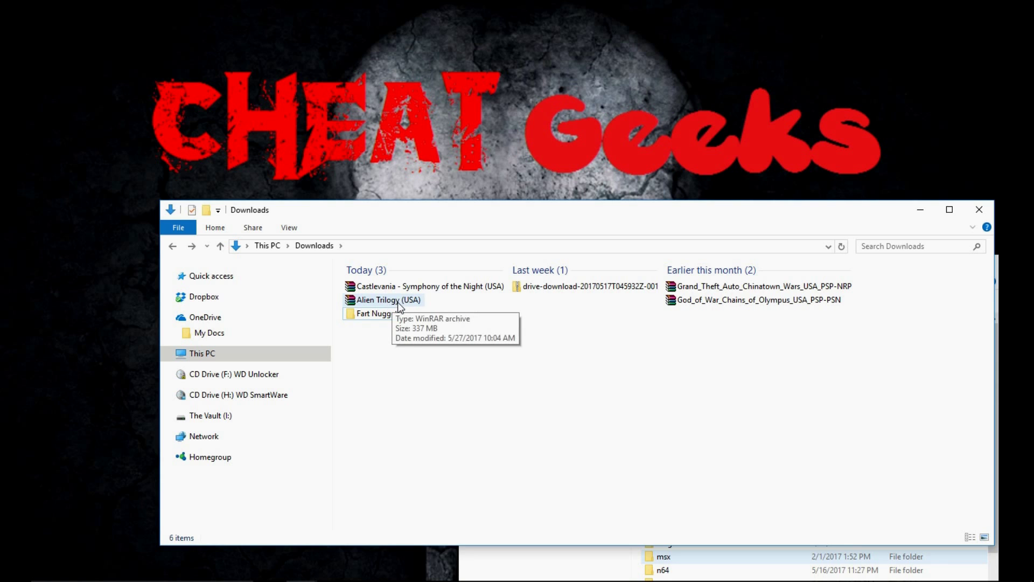
pyautogui.doubleClick(380, 302)
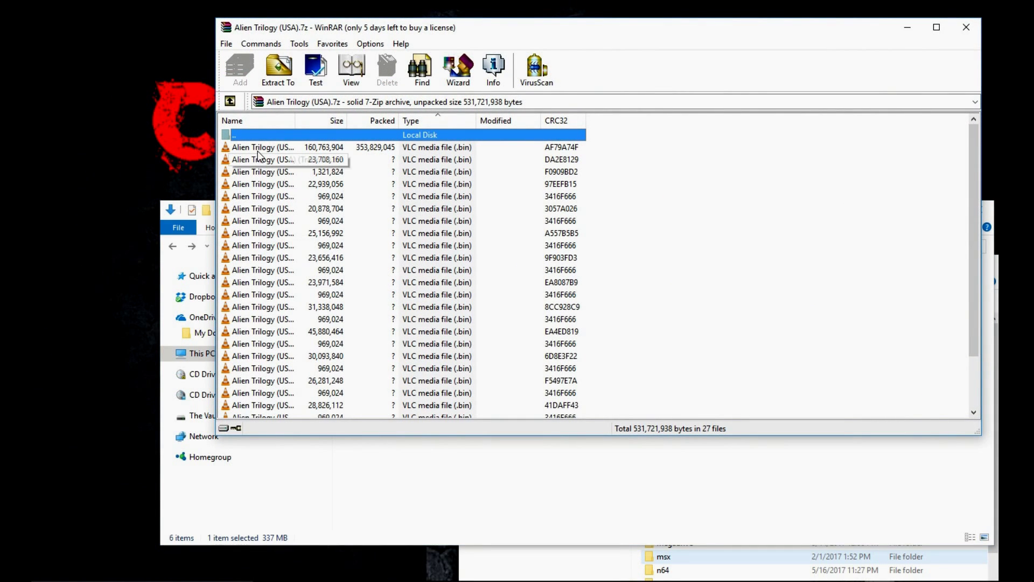
pyautogui.moveTo(513, 30); pyautogui.dragTo(559, 24)
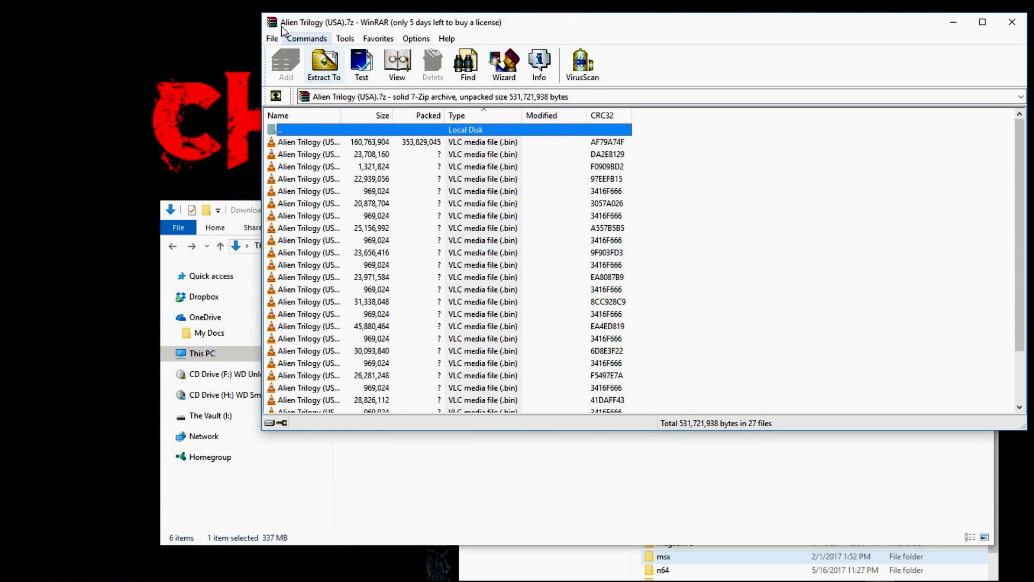
pyautogui.click(303, 144)
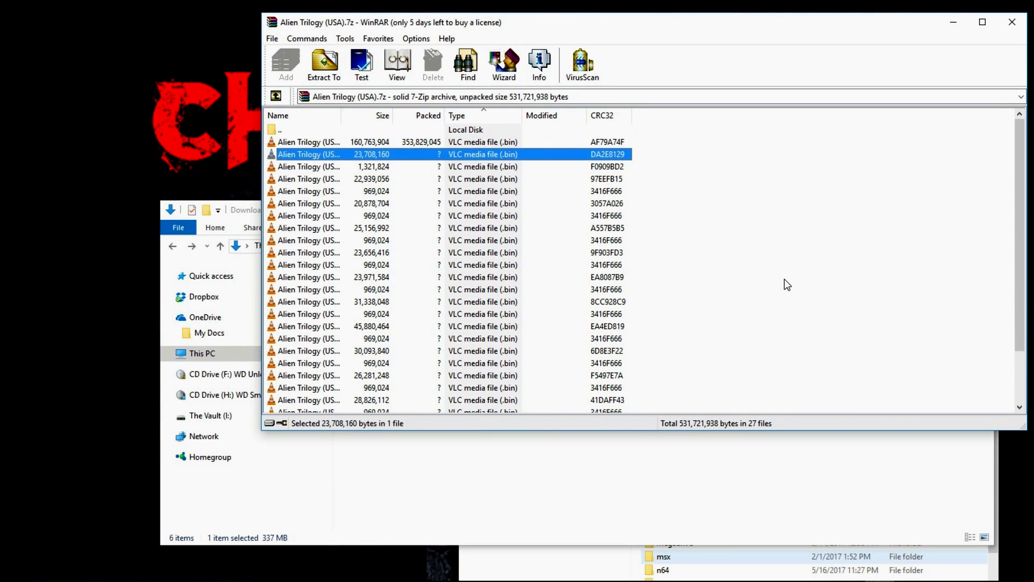
pyautogui.press('Down')
pyautogui.press('Up')
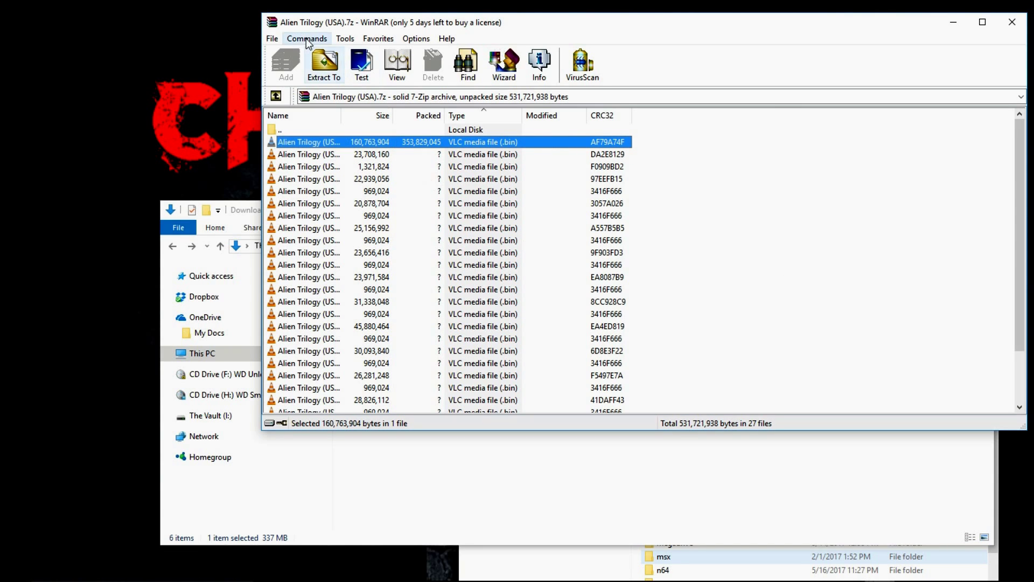
pyautogui.click(1012, 22)
# Put the Alien Trilogy (USA) archive in Fart Nugget and use Extract Here to unpack its tracks
pyautogui.moveTo(384, 302); pyautogui.dragTo(377, 318)
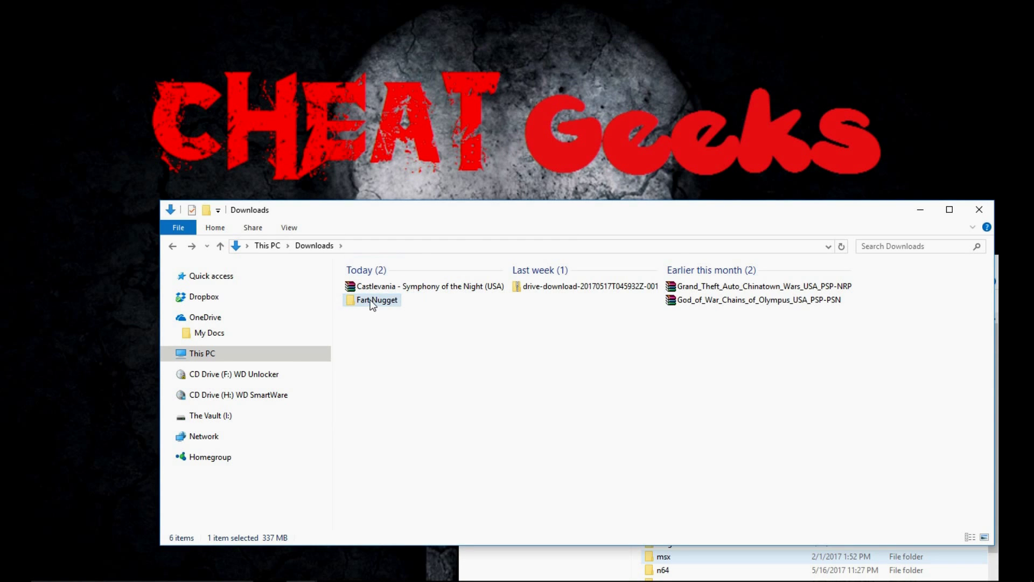
pyautogui.doubleClick(371, 304)
pyautogui.click(379, 286)
pyautogui.rightClick(378, 286)
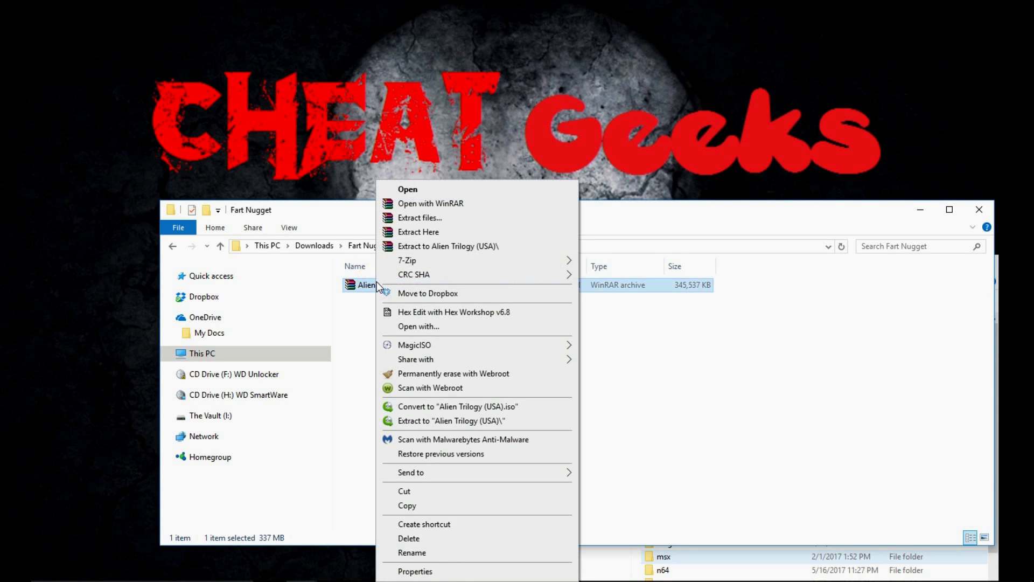
pyautogui.click(436, 236)
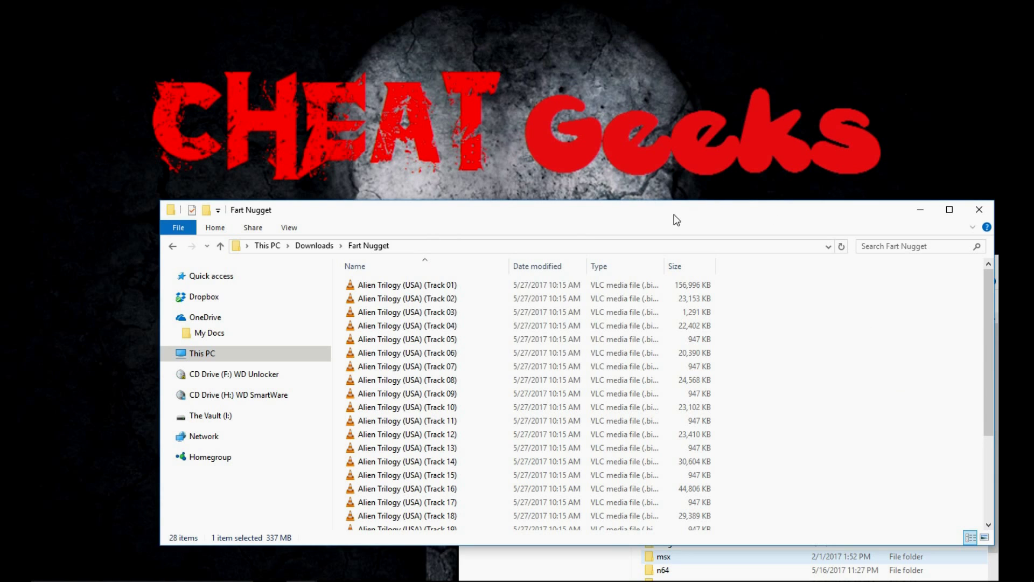
# Maximize the Fart Nugget window, then open and close the Alien Trilogy archive
pyautogui.moveTo(673, 214); pyautogui.dragTo(646, 141)
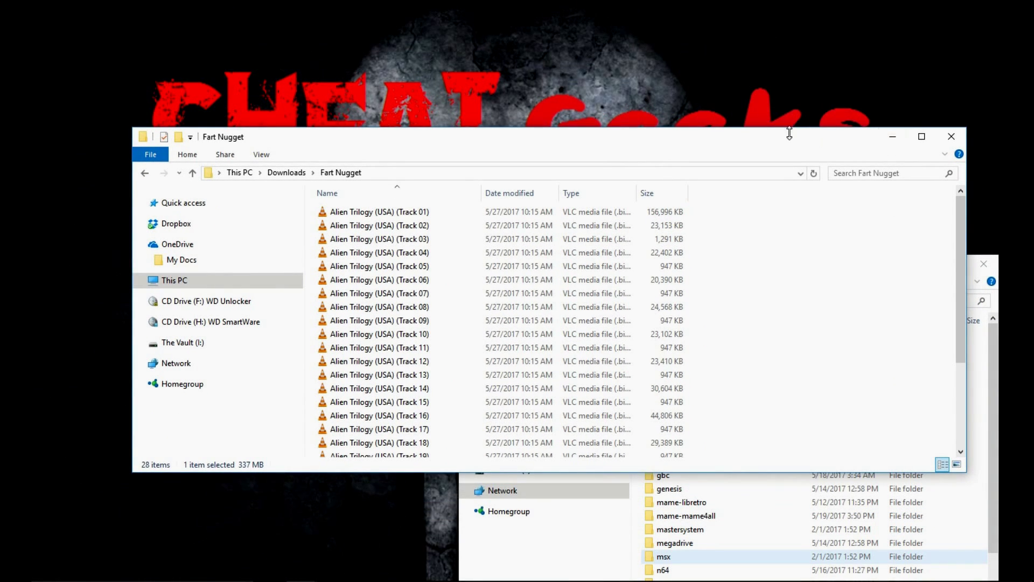
pyautogui.click(921, 136)
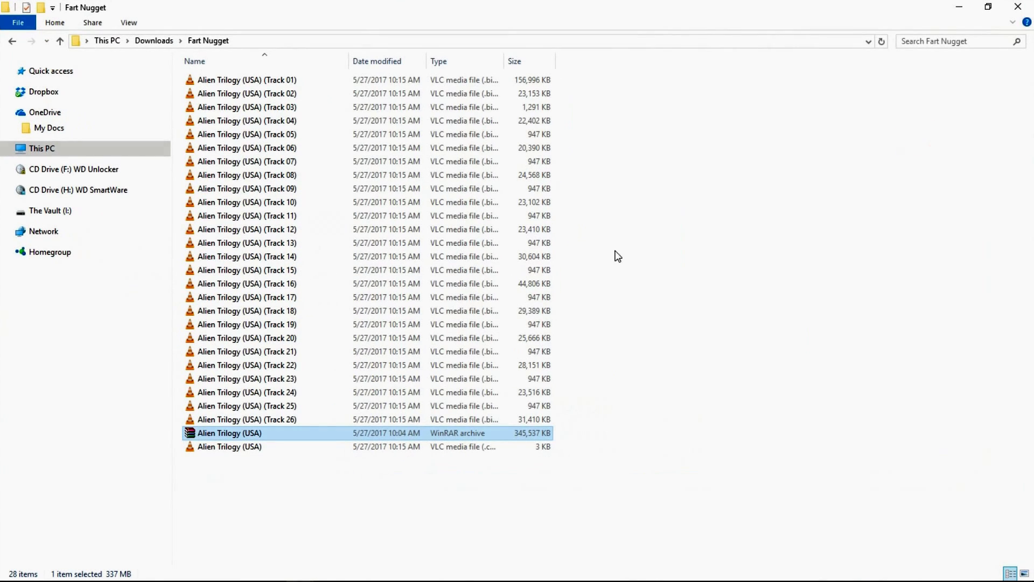
pyautogui.click(212, 459)
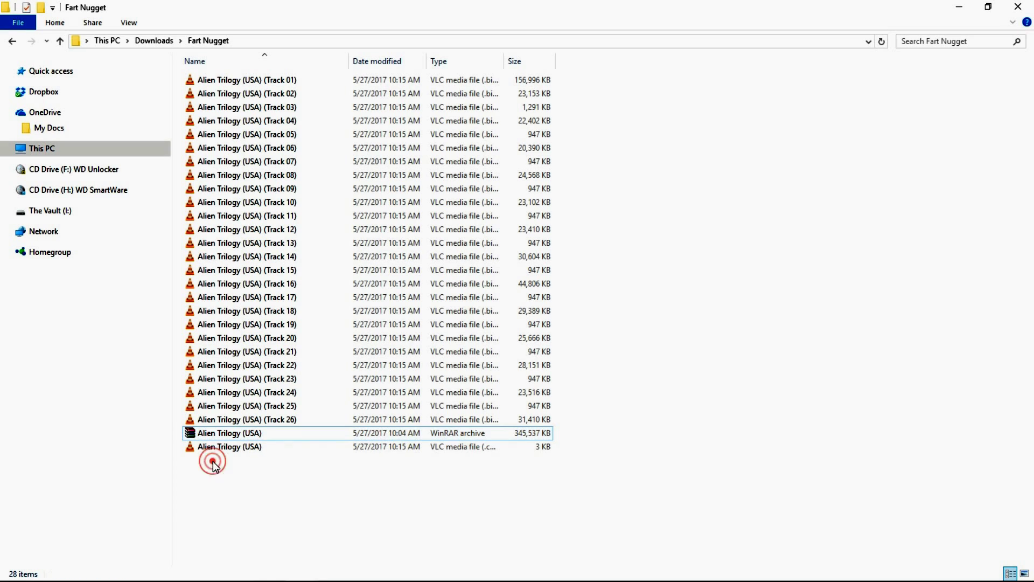
pyautogui.click(213, 434)
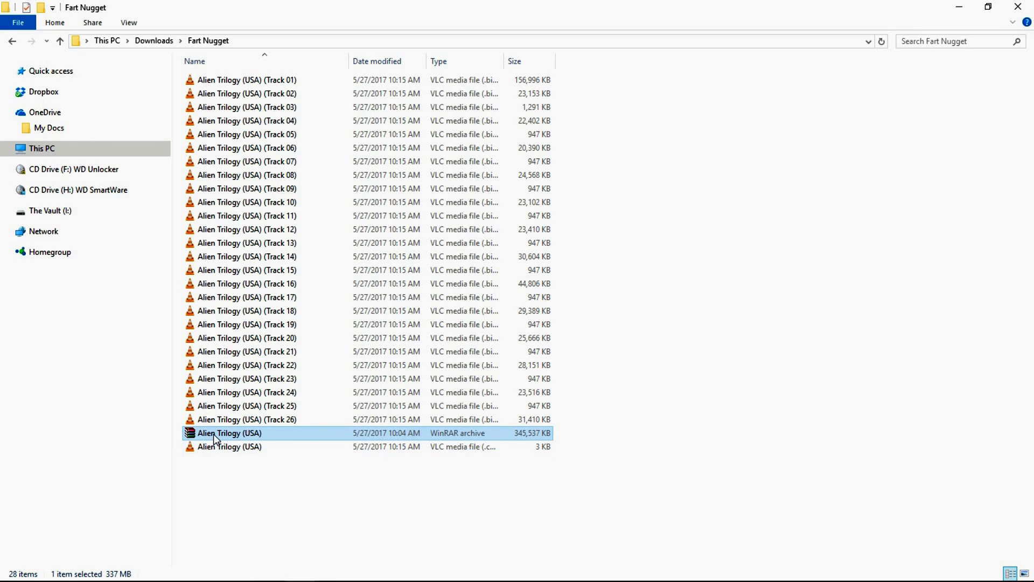
pyautogui.doubleClick(213, 434)
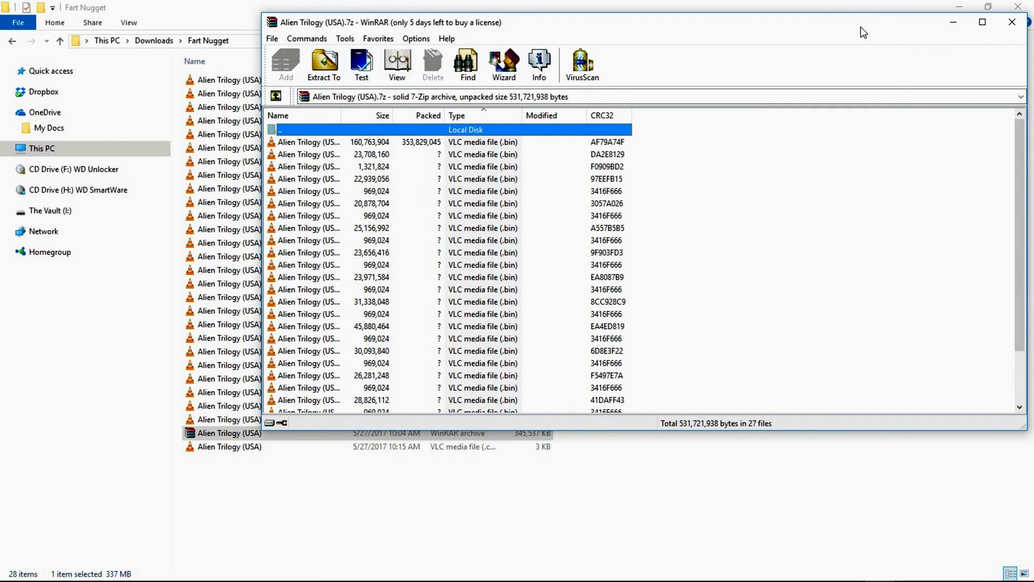
pyautogui.moveTo(861, 30); pyautogui.dragTo(694, 92)
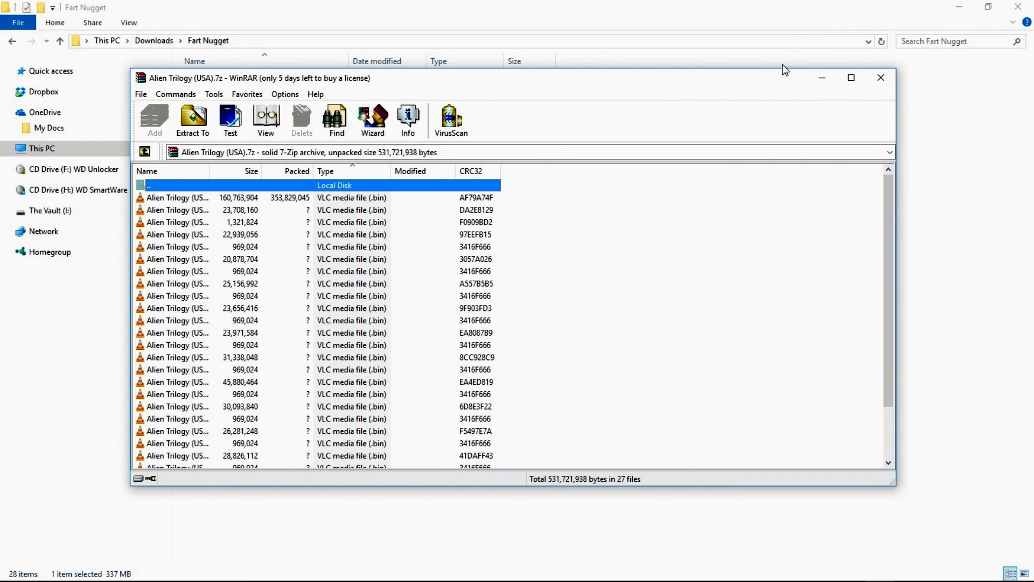
pyautogui.click(881, 78)
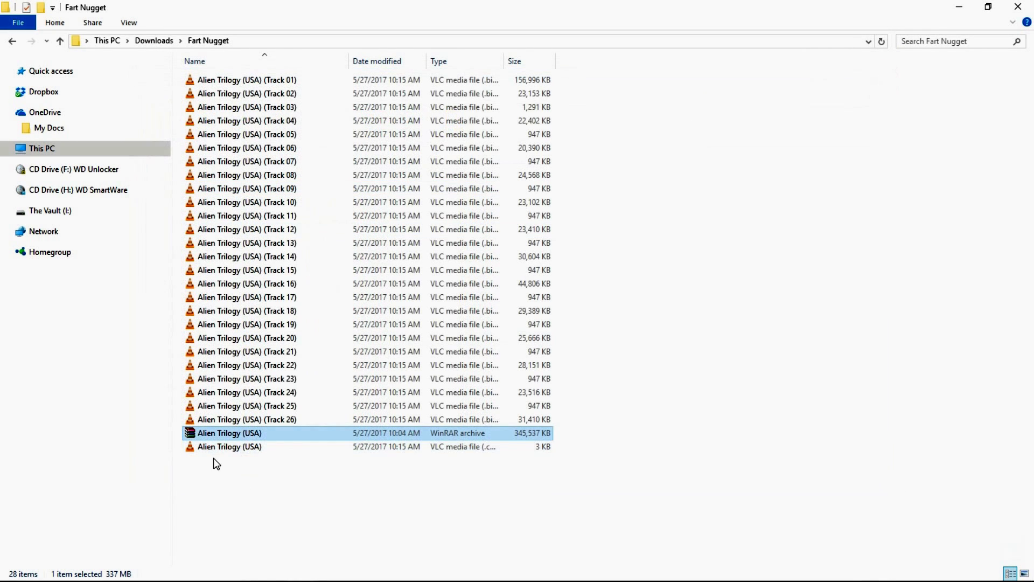
# Delete the Alien Trilogy WinRAR archive, confirming it goes to the Recycle Bin
pyautogui.click(221, 450)
pyautogui.click(219, 434)
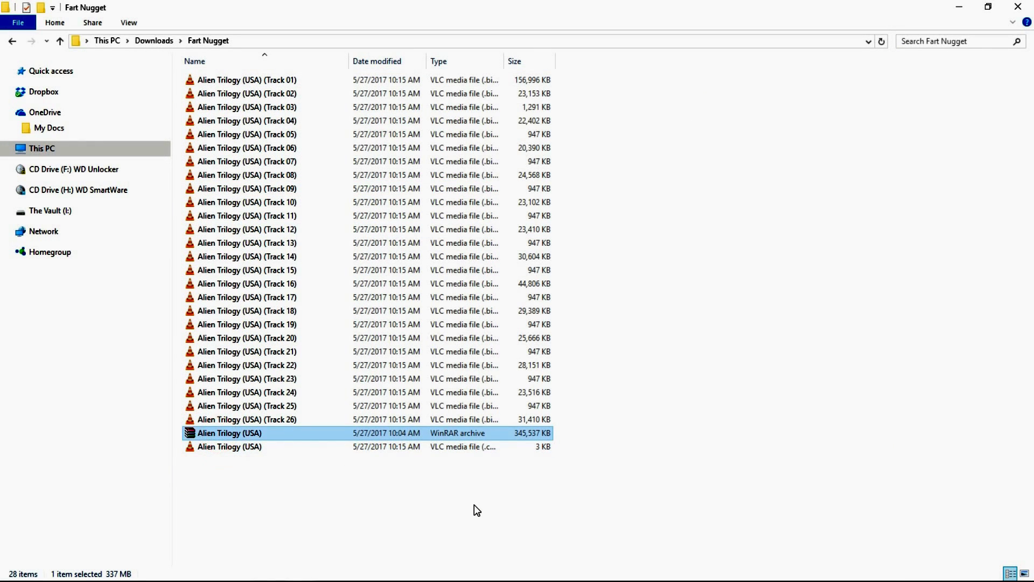
pyautogui.click(217, 420)
pyautogui.click(210, 434)
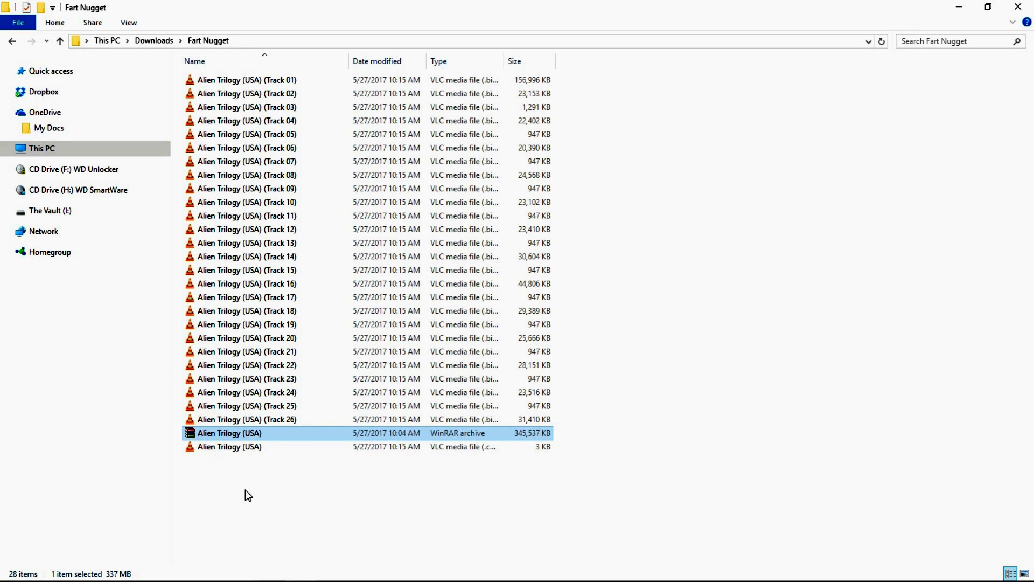
pyautogui.press('Delete')
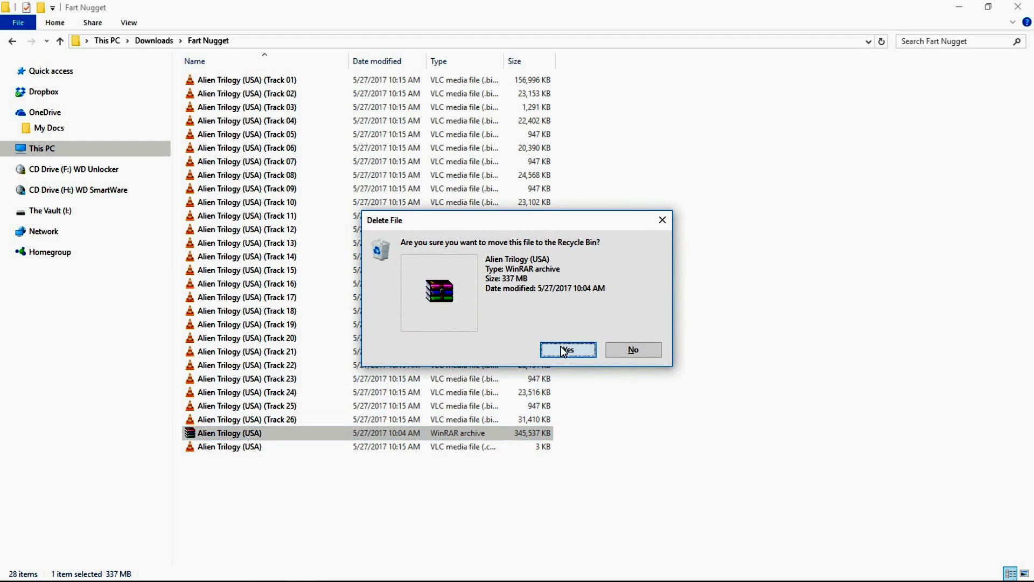
pyautogui.click(568, 349)
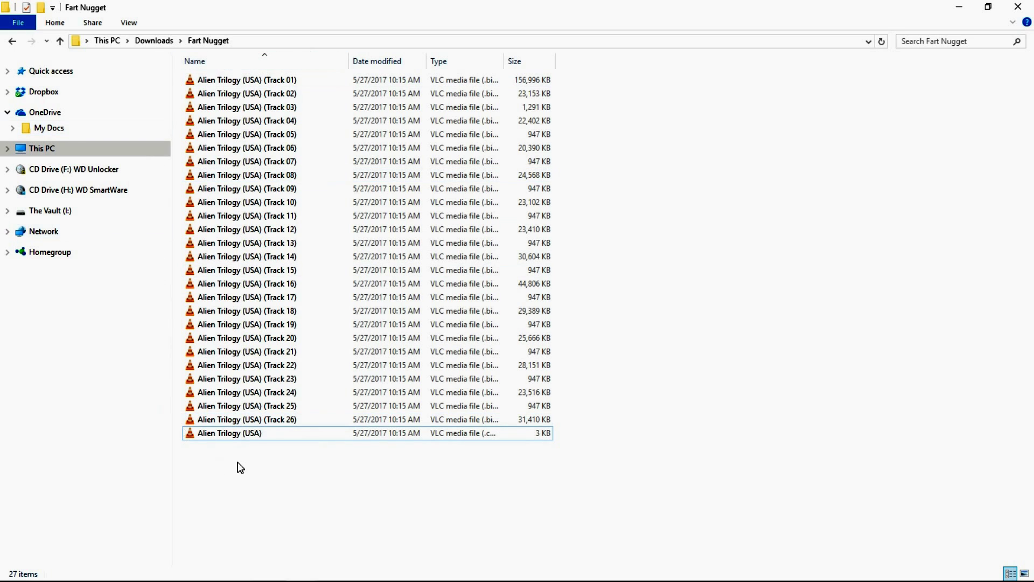
# Maximize the Fart Nugget window and widen the Type column to show full .bin/.cue types
pyautogui.click(988, 7)
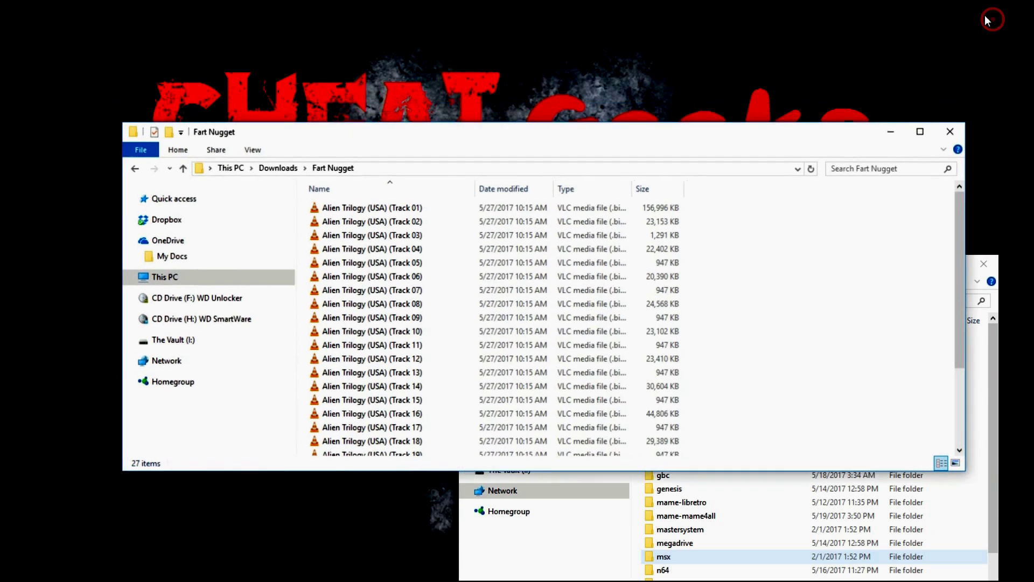
pyautogui.moveTo(528, 135); pyautogui.dragTo(513, 109)
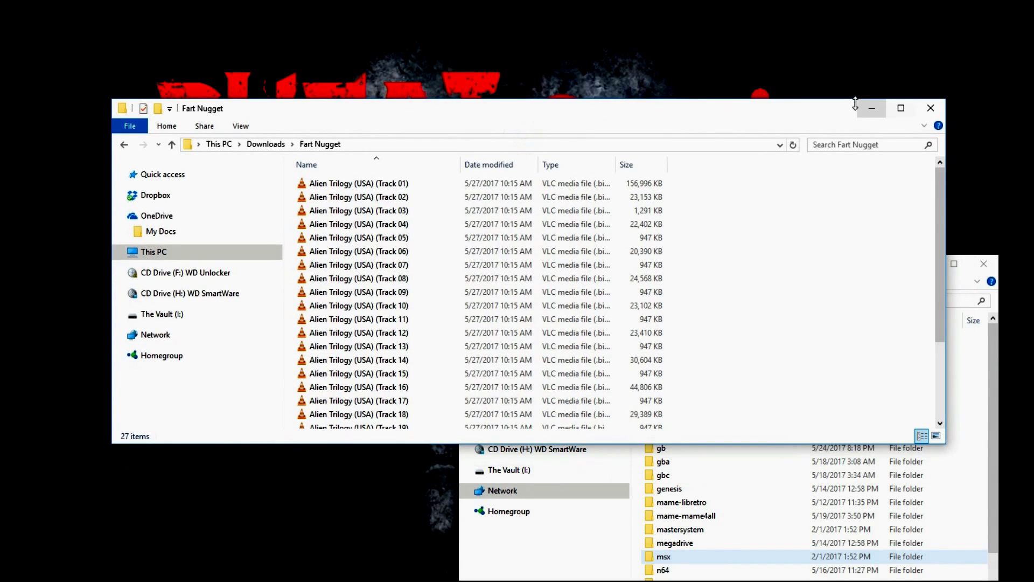
pyautogui.click(901, 108)
pyautogui.click(248, 438)
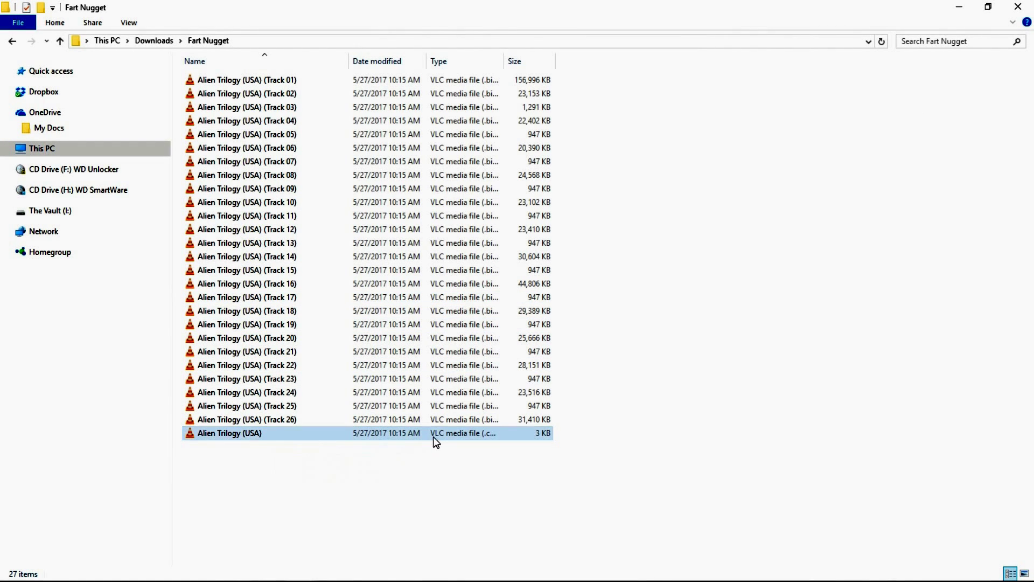
pyautogui.doubleClick(507, 60)
pyautogui.moveTo(506, 60); pyautogui.dragTo(521, 61)
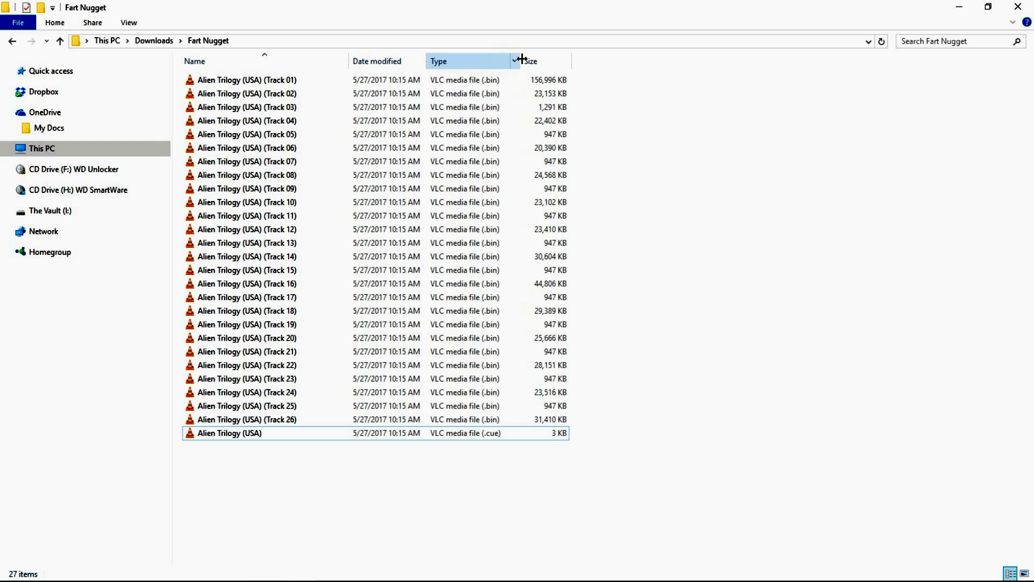
# Select the Alien Trilogy .cue file, then restore the window and move it up-left
pyautogui.click(484, 439)
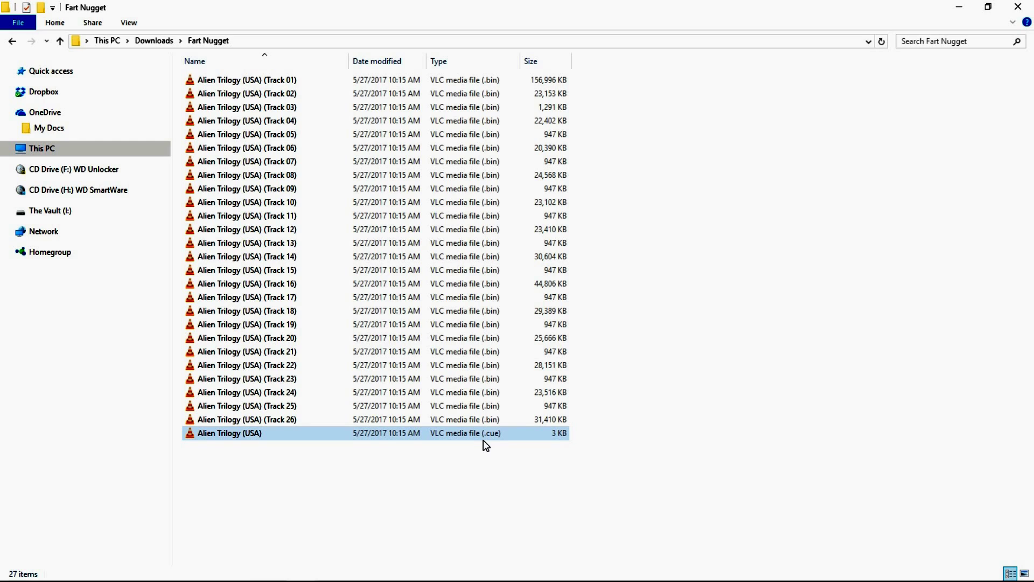
pyautogui.click(484, 442)
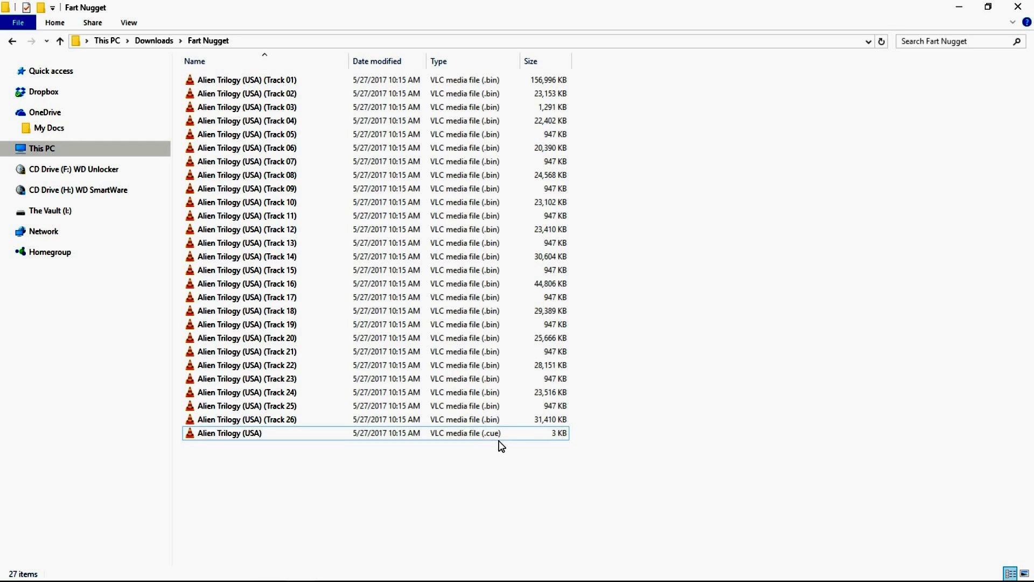
pyautogui.click(362, 436)
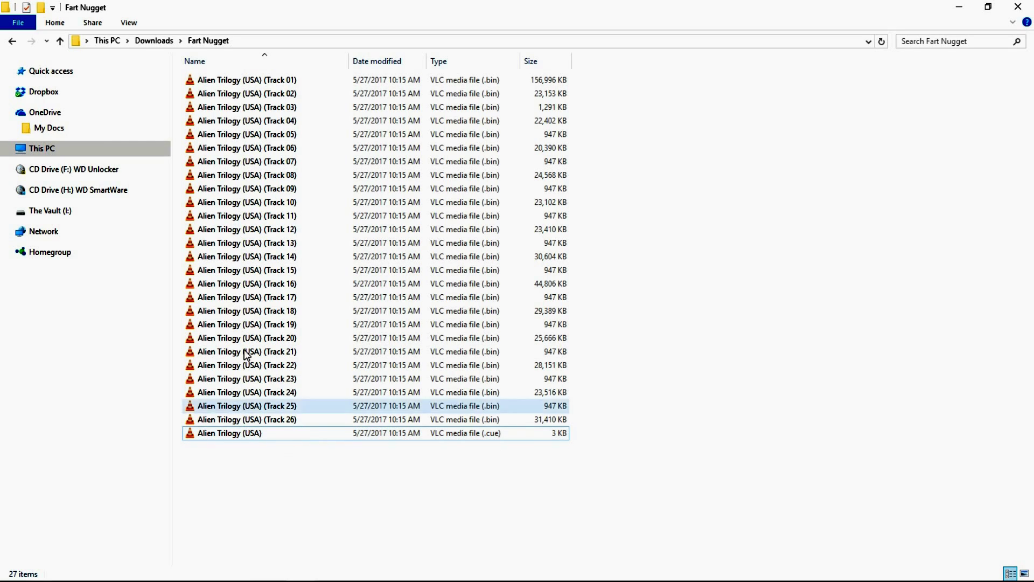
pyautogui.click(989, 9)
pyautogui.moveTo(553, 108); pyautogui.dragTo(503, 60)
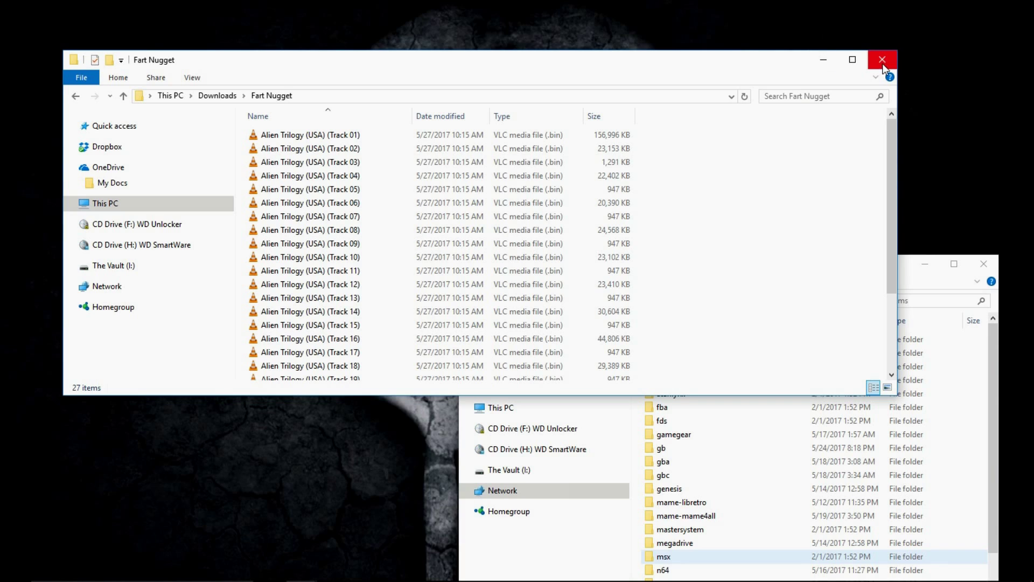
# Return to Downloads and add a new folder named 'Castlevania' beside Fart Nugget
pyautogui.click(76, 97)
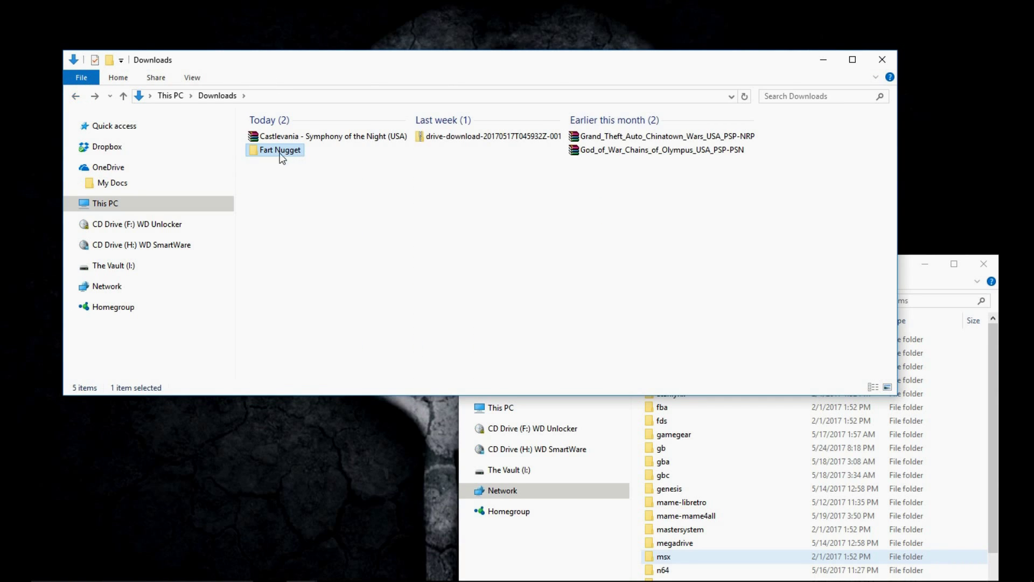
pyautogui.rightClick(323, 193)
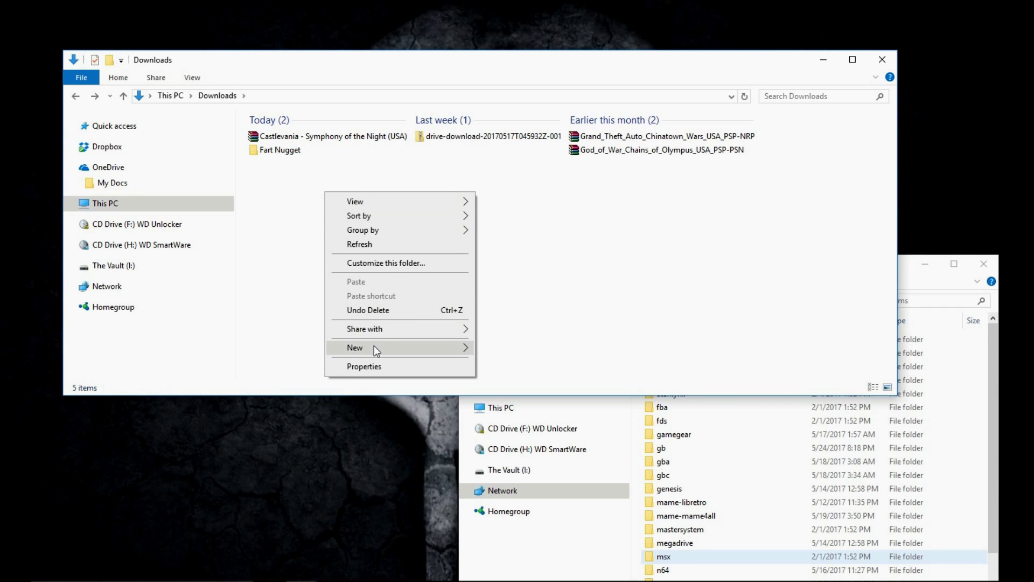
pyautogui.moveTo(374, 345)
pyautogui.click(495, 348)
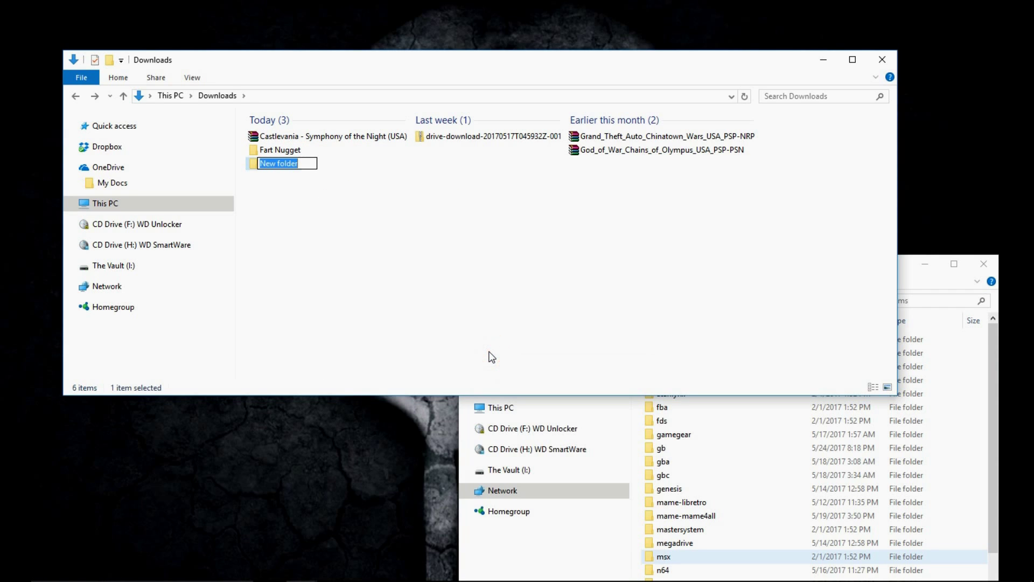
pyautogui.write('Castlevainia')
pyautogui.click(418, 215)
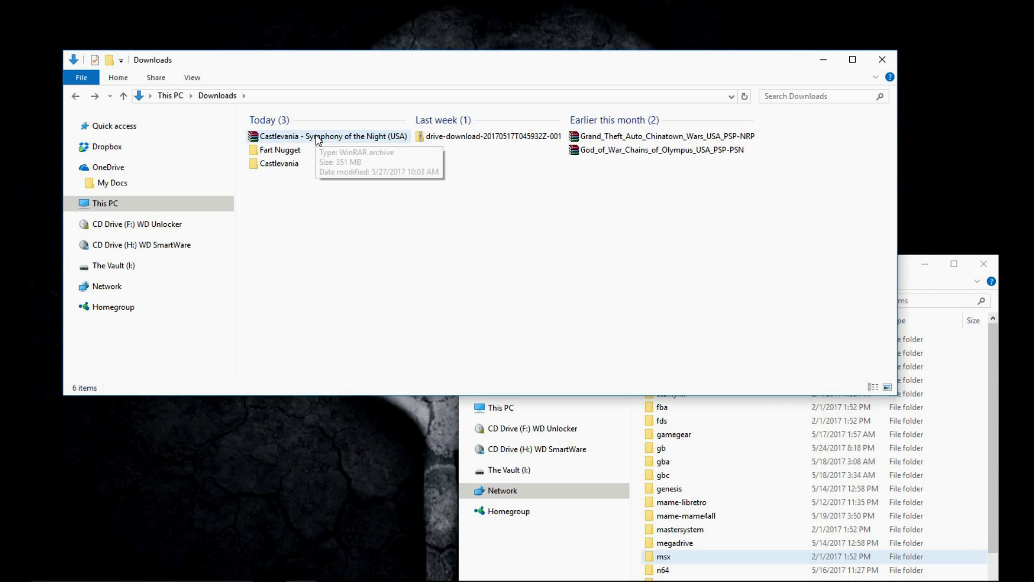
# Drop the SOTN archive into Castlevania and Extract Here, yielding two .bin files and a .cue
pyautogui.moveTo(318, 138); pyautogui.dragTo(291, 160)
pyautogui.doubleClick(276, 152)
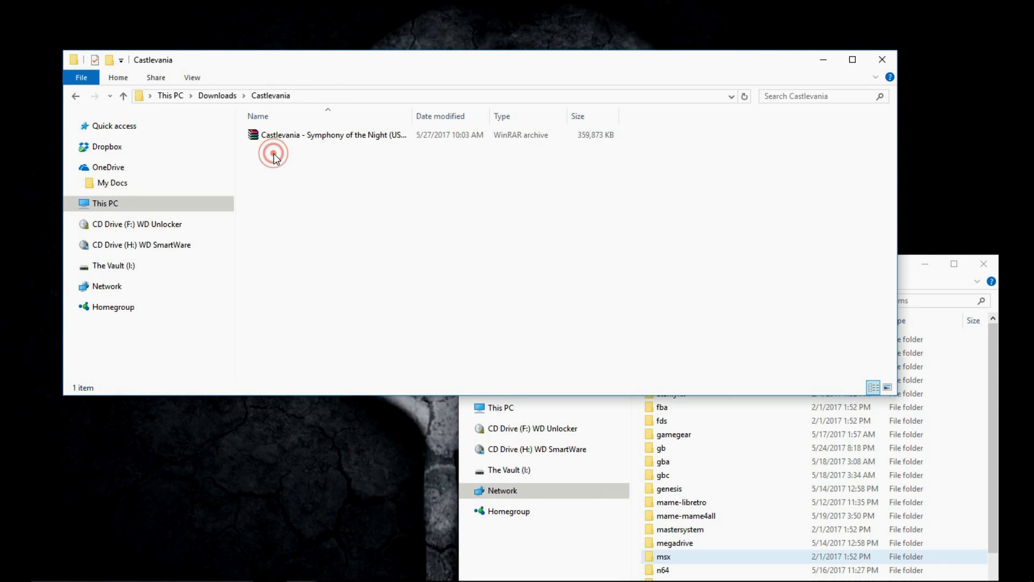
pyautogui.click(293, 136)
pyautogui.rightClick(293, 137)
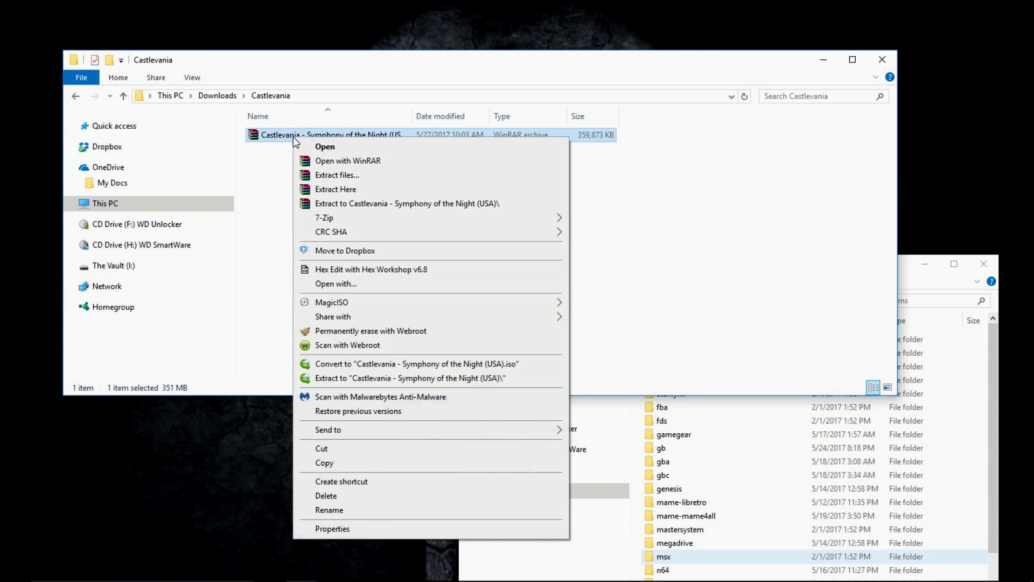
pyautogui.click(330, 188)
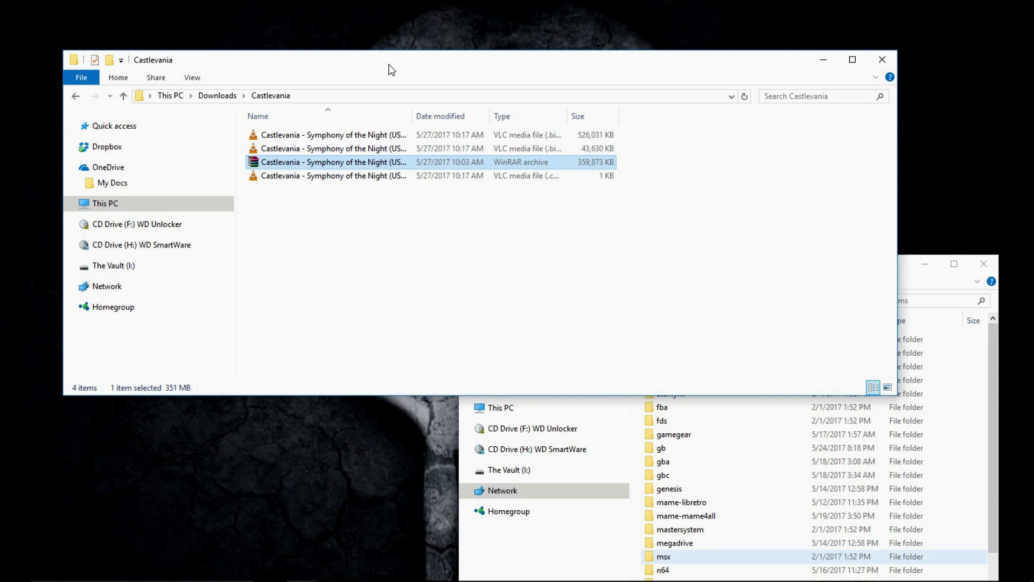
# Delete the Symphony of the Night WinRAR archive from Castlevania and widen the Type column
pyautogui.moveTo(381, 65); pyautogui.dragTo(380, 54)
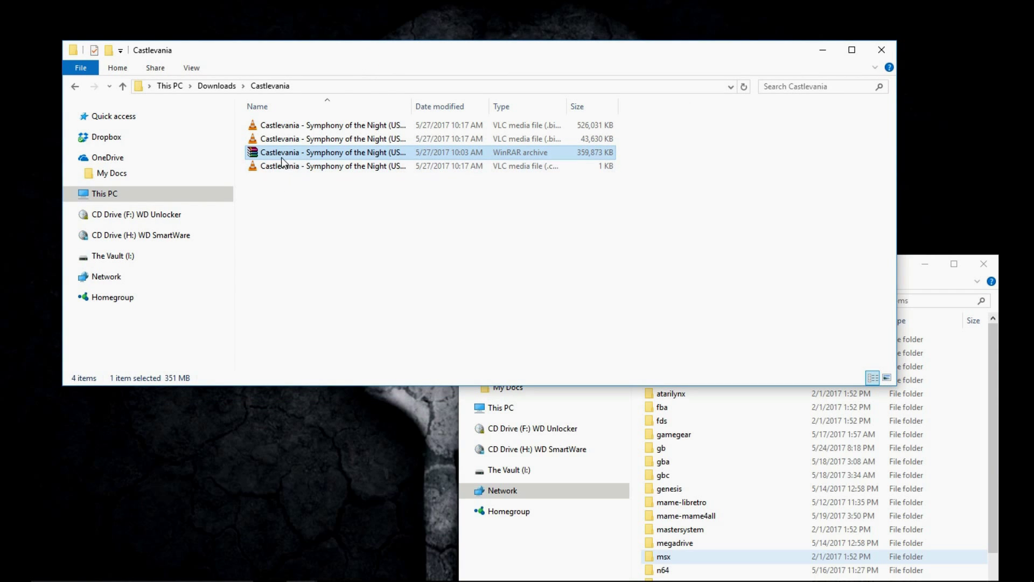
pyautogui.click(290, 156)
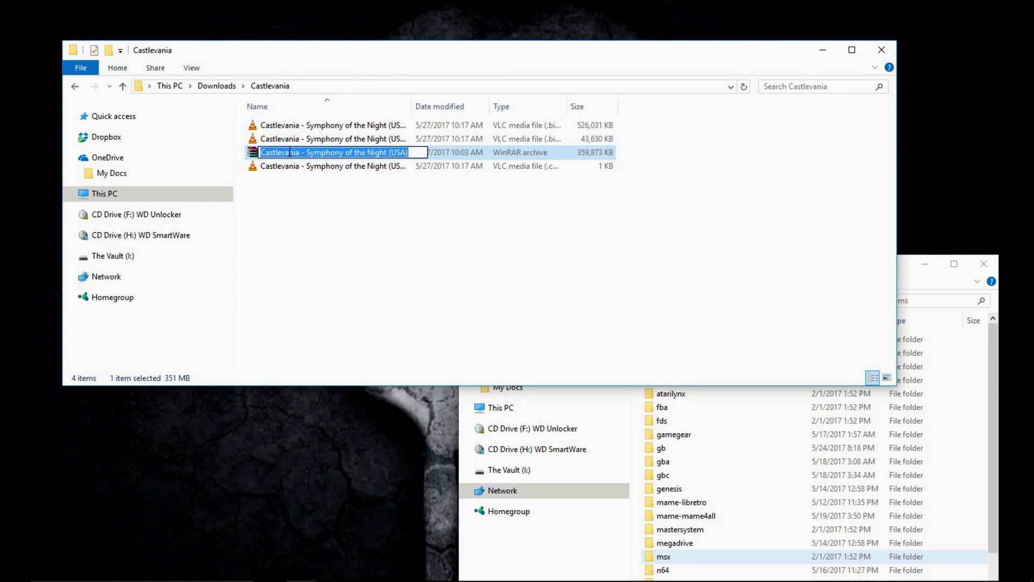
pyautogui.click(287, 177)
pyautogui.click(271, 153)
pyautogui.press('Delete')
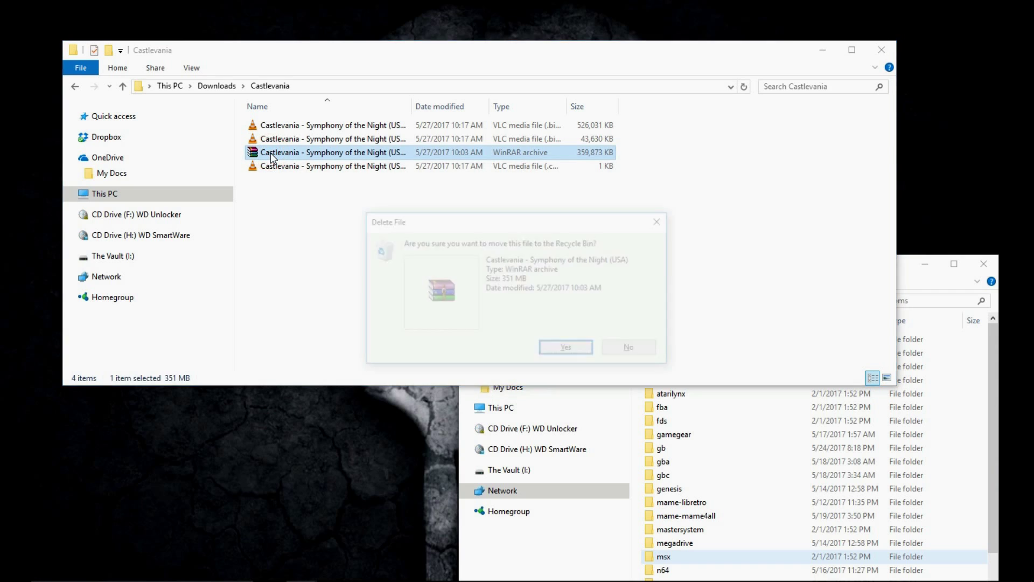
pyautogui.click(572, 348)
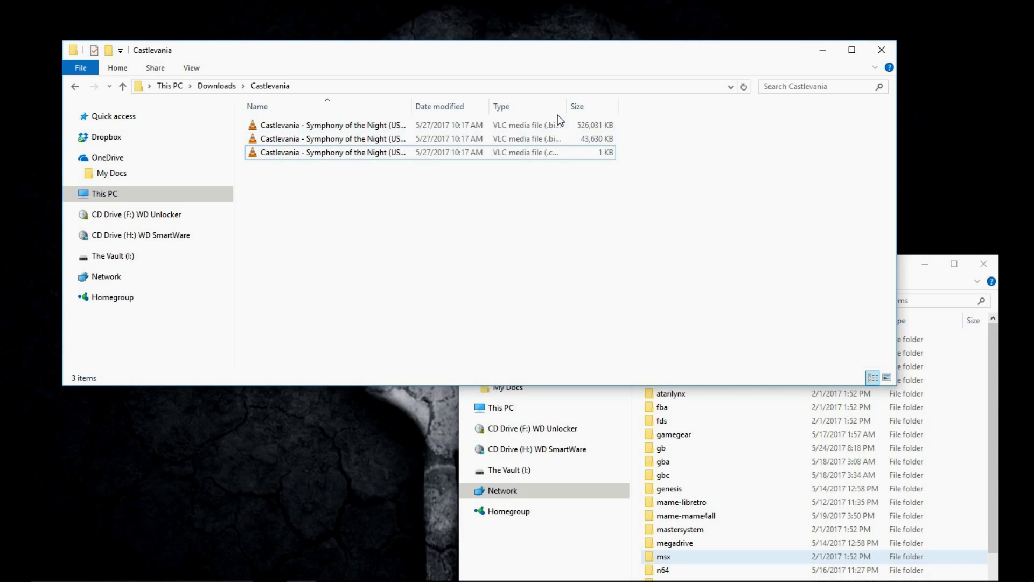
pyautogui.moveTo(566, 105); pyautogui.dragTo(574, 104)
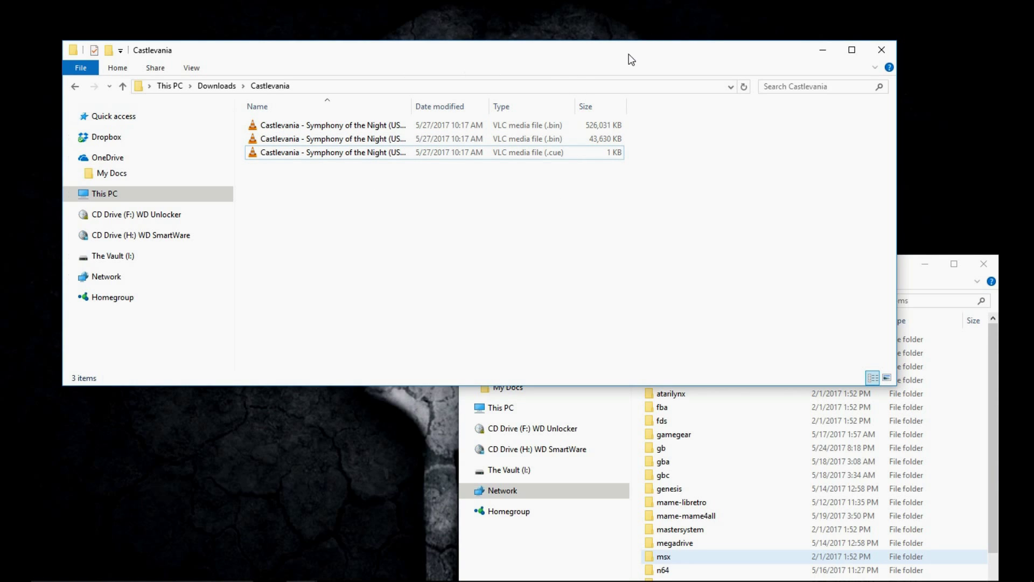
# Back in Downloads, select the Castlevania and Fart Nugget folders and show the open Explorer windows
pyautogui.click(75, 87)
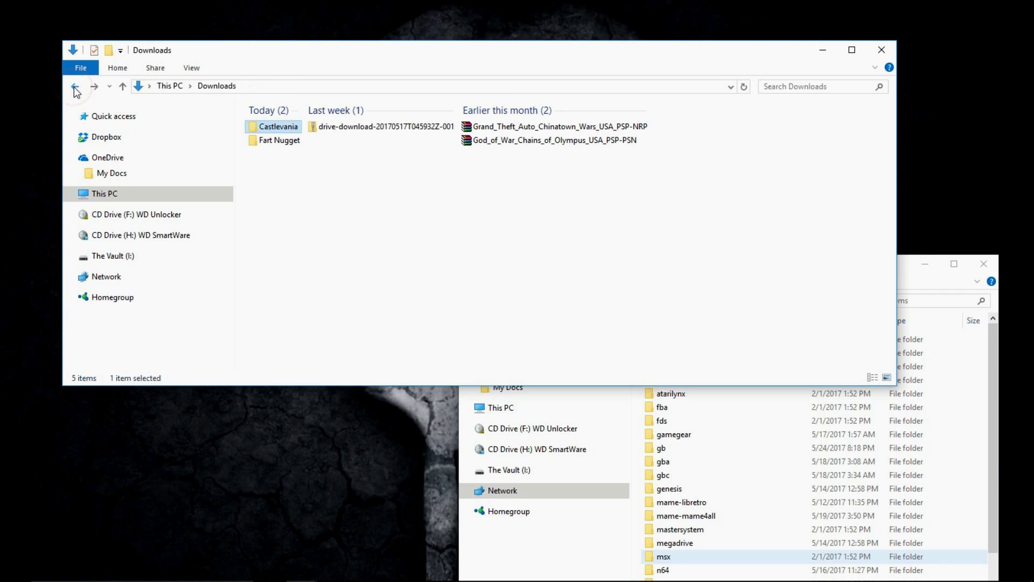
pyautogui.click(390, 200)
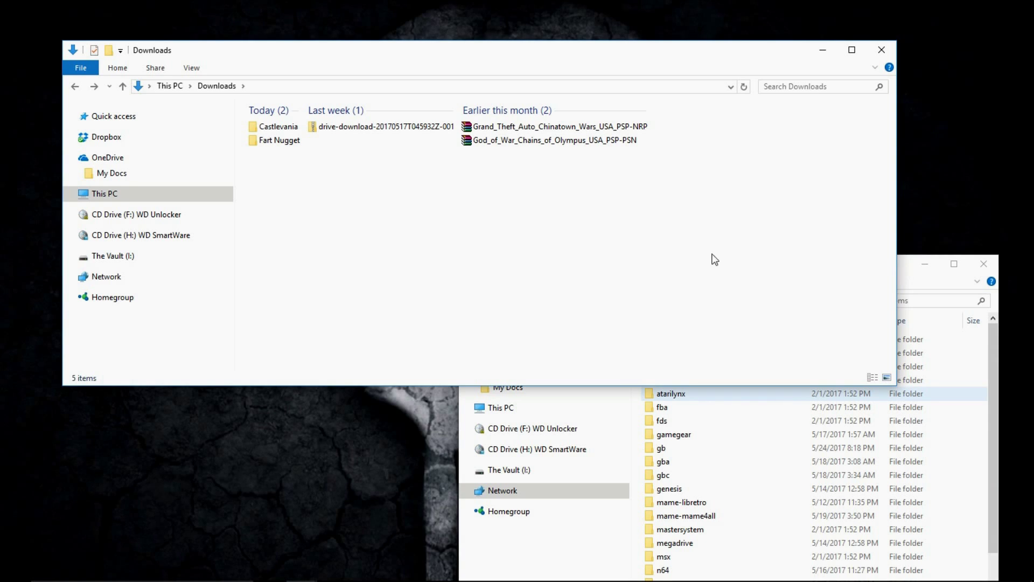
pyautogui.click(924, 265)
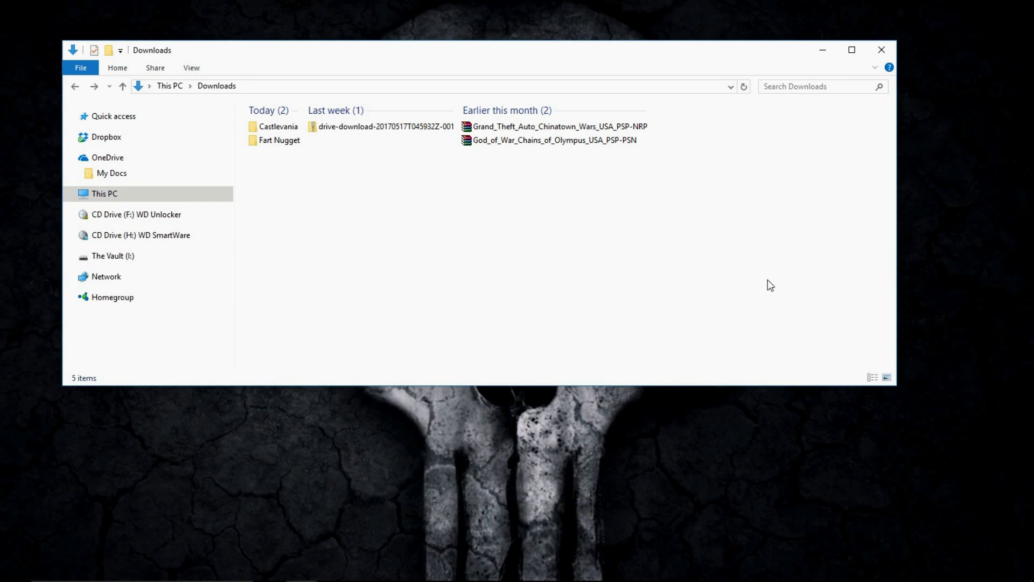
pyautogui.moveTo(275, 156); pyautogui.dragTo(265, 132)
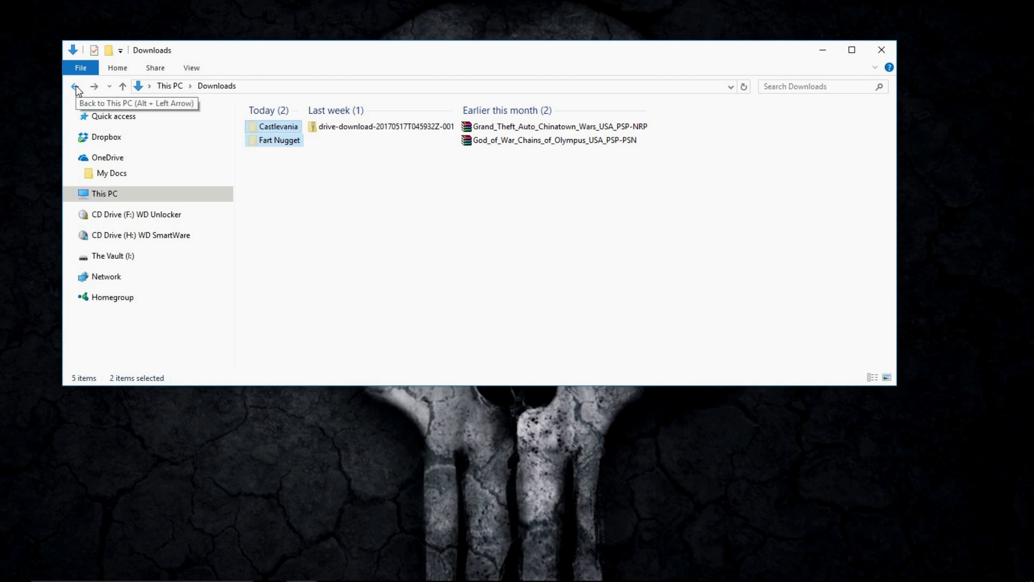
pyautogui.click(308, 571)
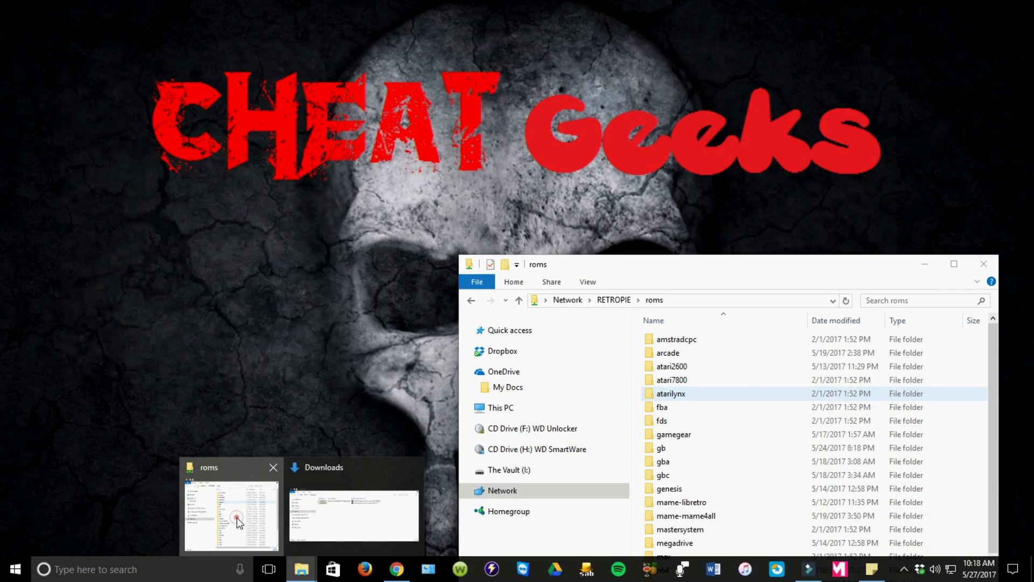
# Maximize the RETROPIE roms window and paste the Castlevania and Fart Nugget folders into psx
pyautogui.click(240, 522)
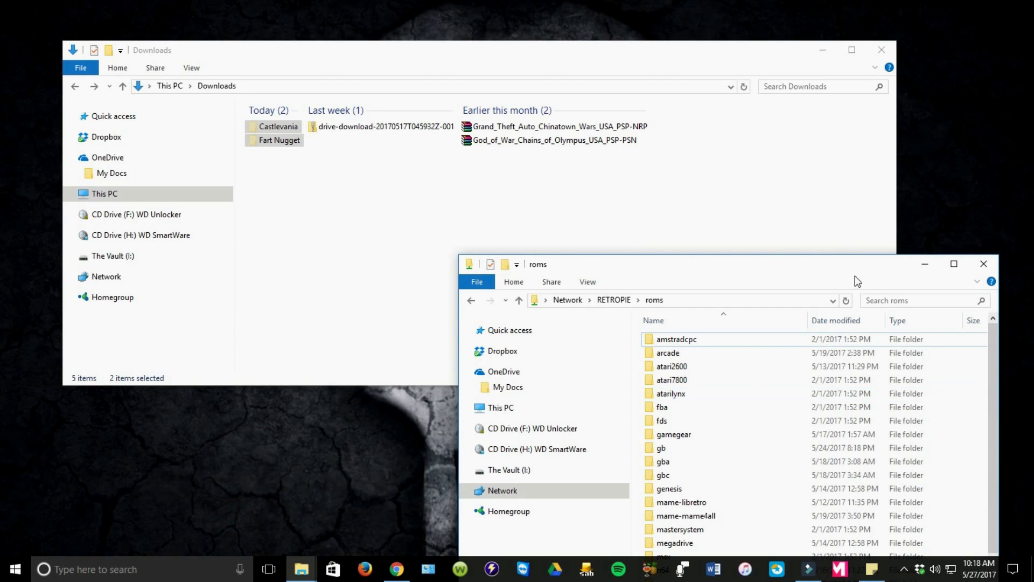
pyautogui.click(954, 263)
pyautogui.click(156, 570)
pyautogui.click(640, 403)
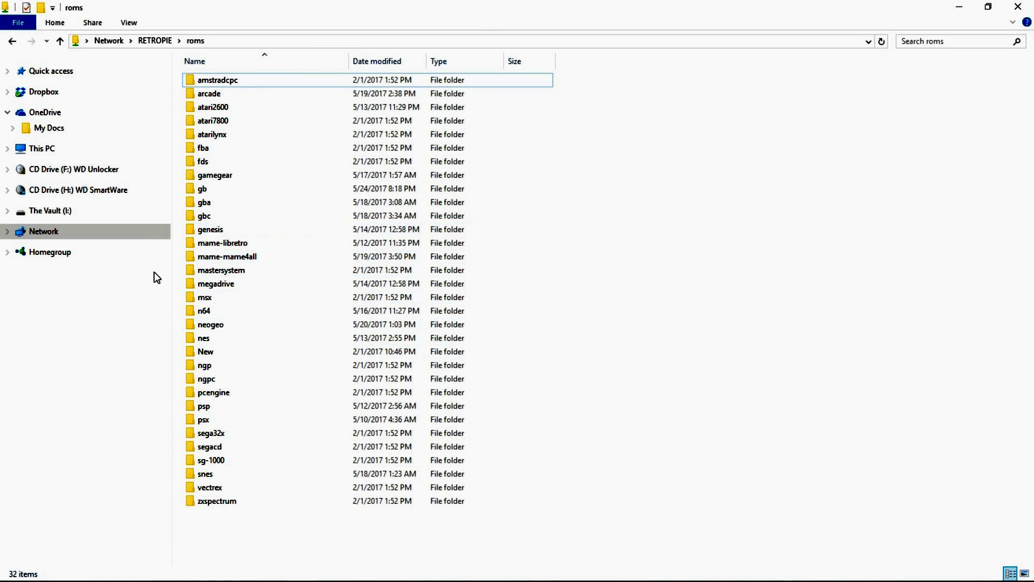
pyautogui.rightClick(212, 420)
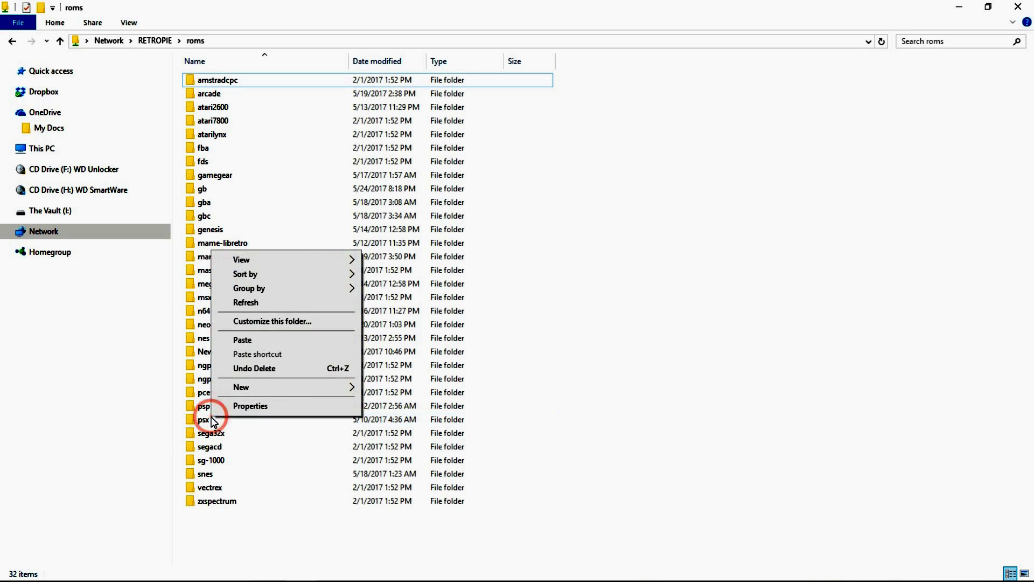
pyautogui.click(248, 340)
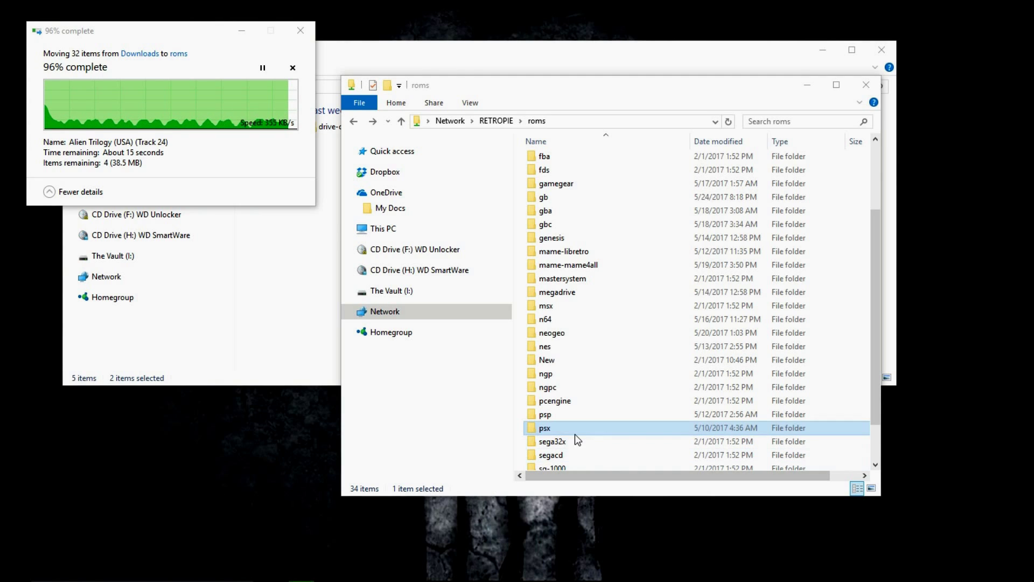
# Check Downloads is down to 3 items, then open psx showing 113 game folders
pyautogui.click(280, 288)
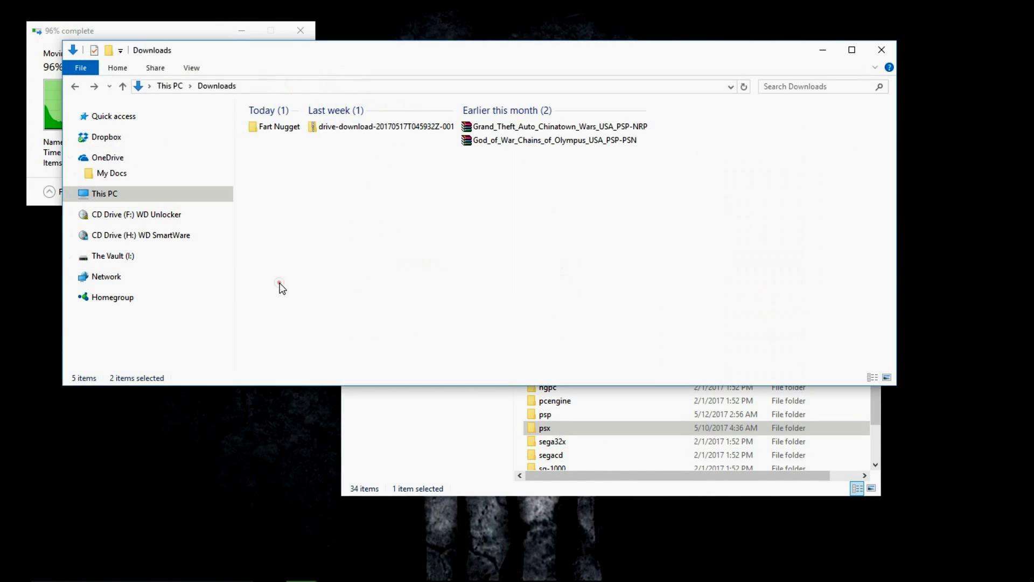
pyautogui.click(75, 87)
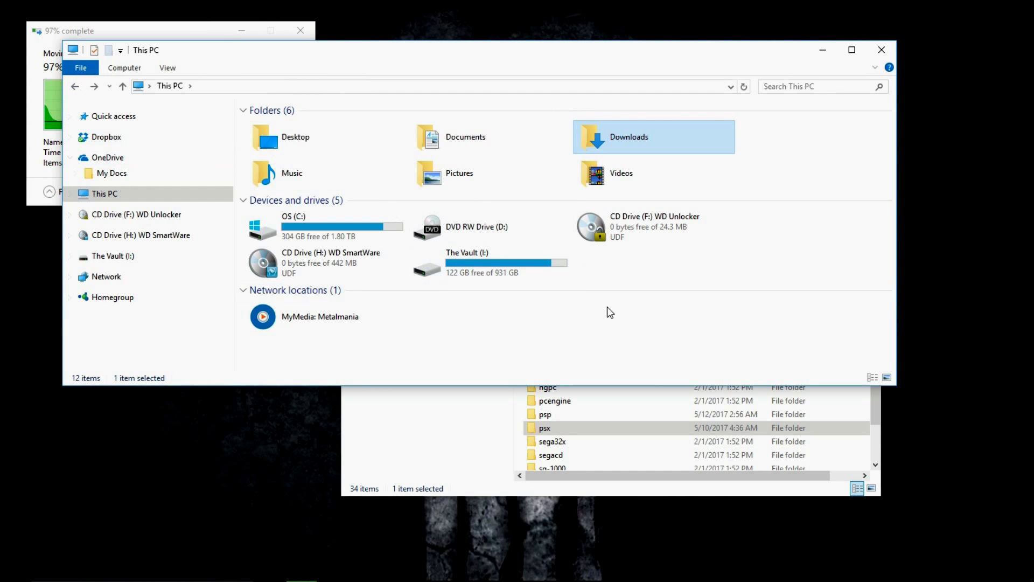
pyautogui.doubleClick(637, 141)
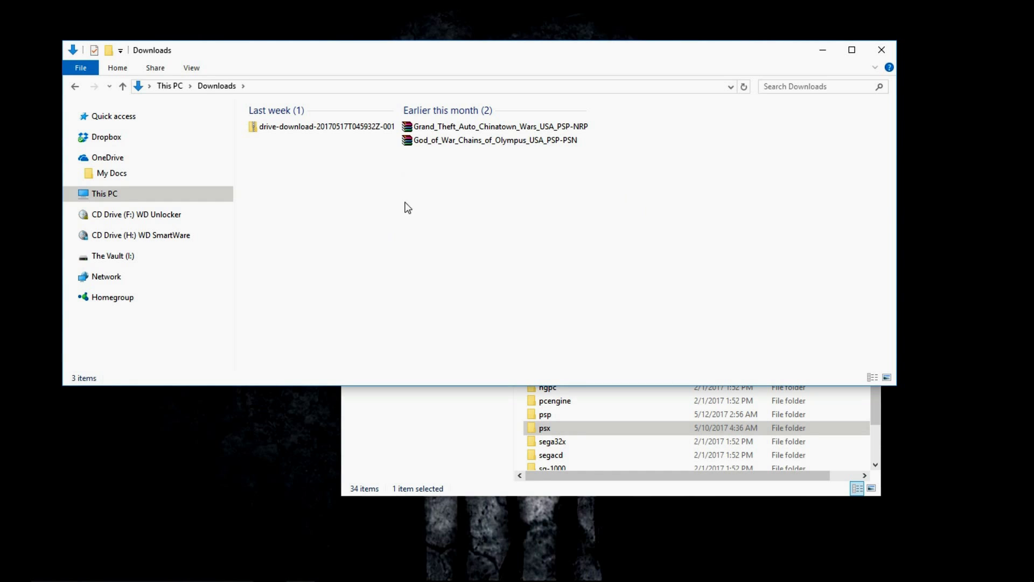
pyautogui.doubleClick(558, 429)
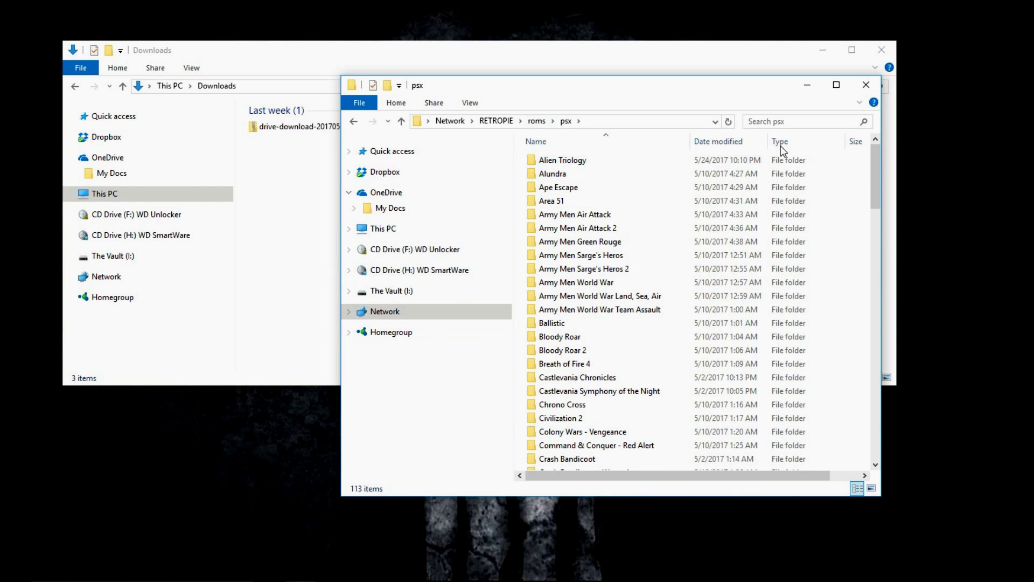
pyautogui.click(728, 122)
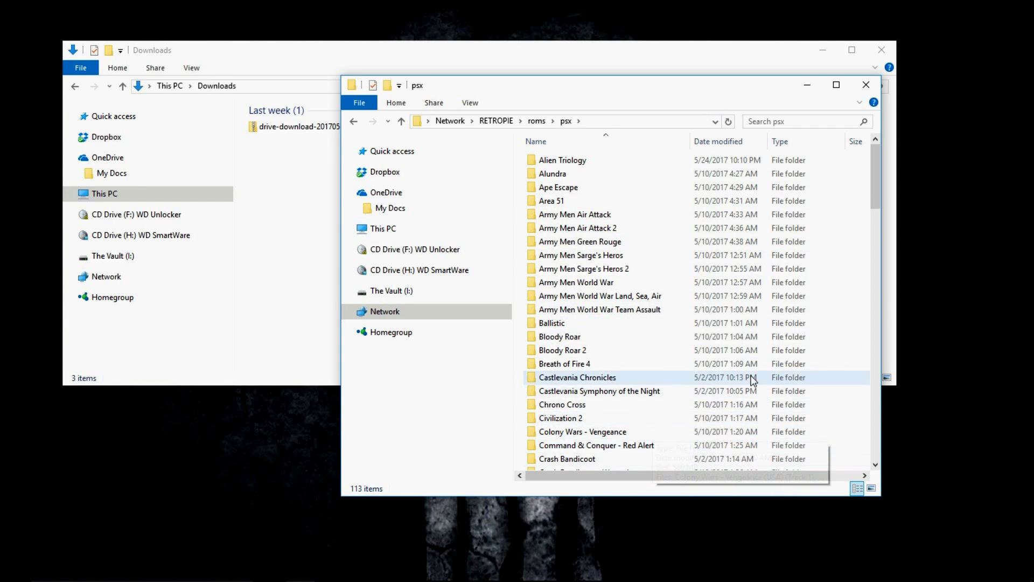
pyautogui.scroll(-5, 592, 367)
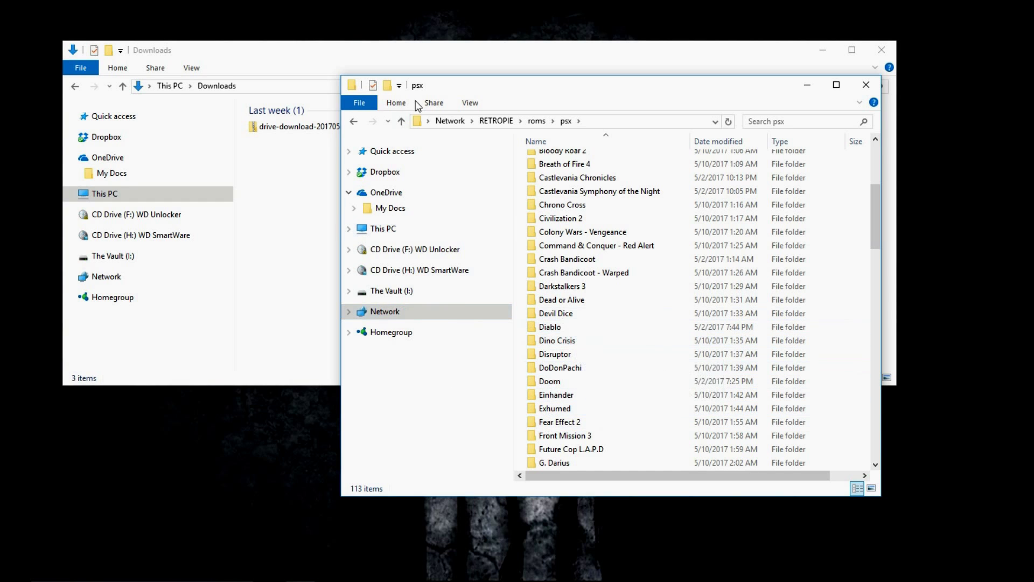
pyautogui.scroll(5, 593, 189)
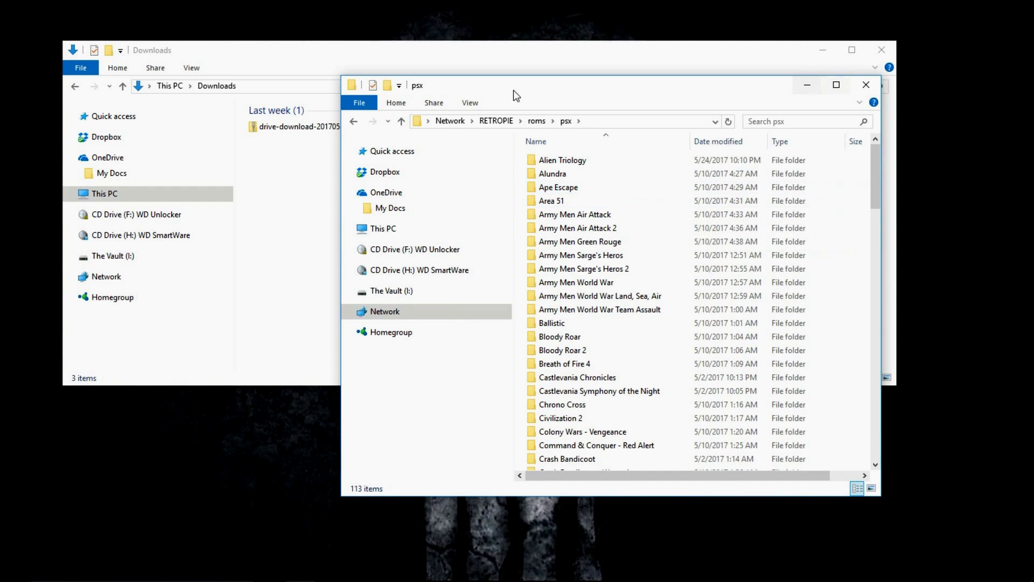
pyautogui.moveTo(630, 90); pyautogui.dragTo(557, 101)
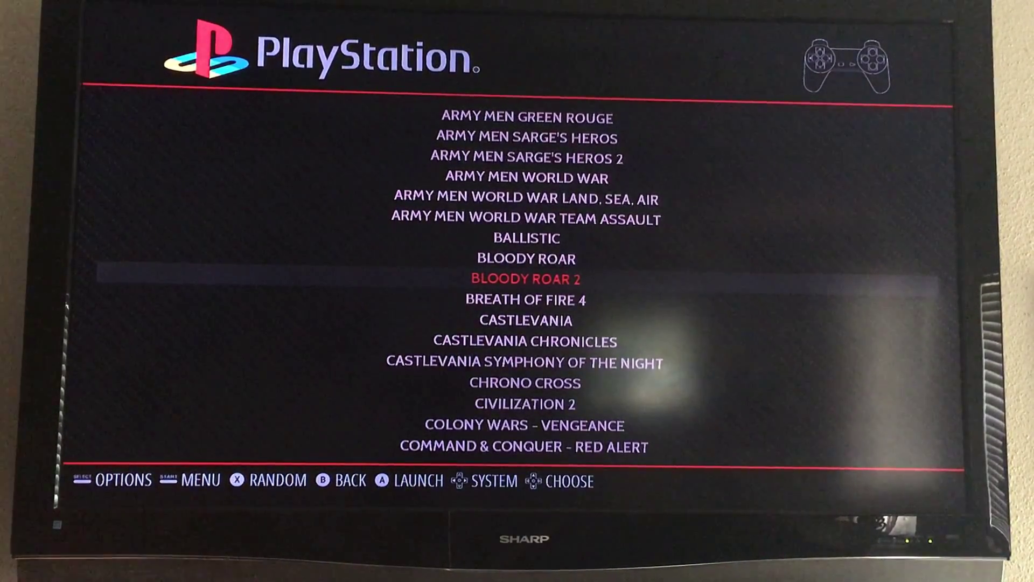
# Browse past Breath of Fire 4 into the Castlevania folder, back out, and reach Castlevania Symphony of the Night
pyautogui.press('Down')
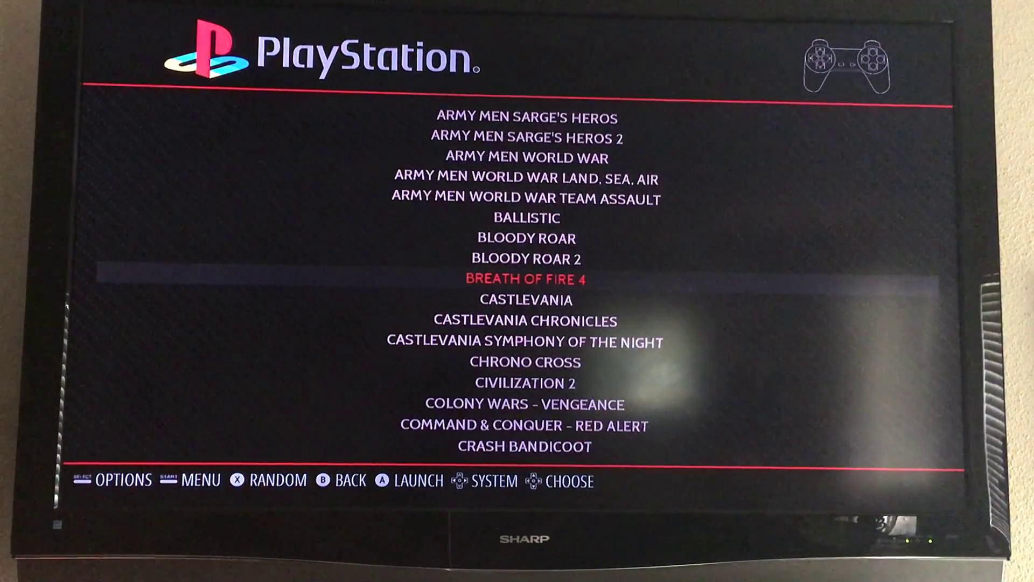
pyautogui.press('Down')
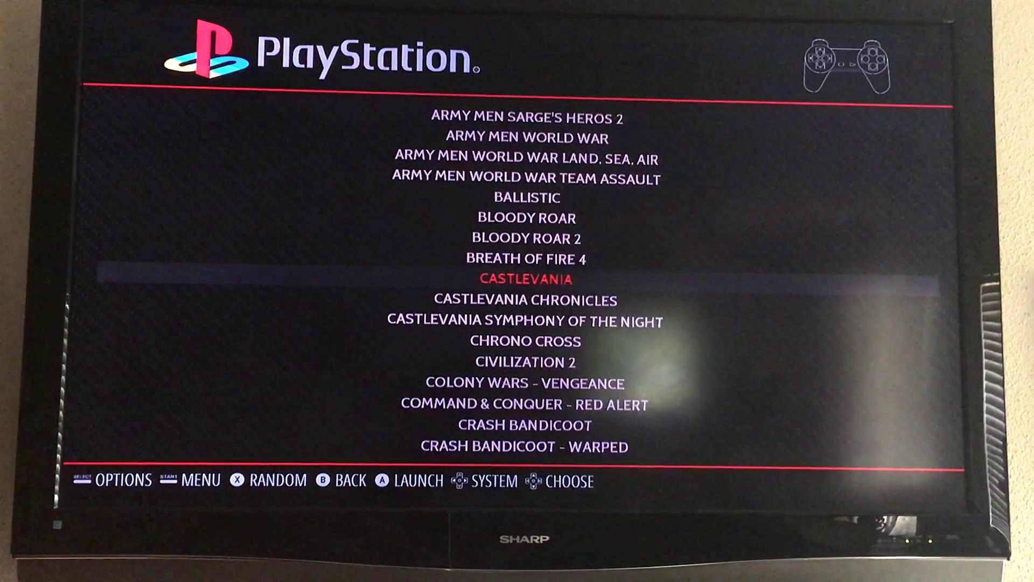
pyautogui.press('Return')
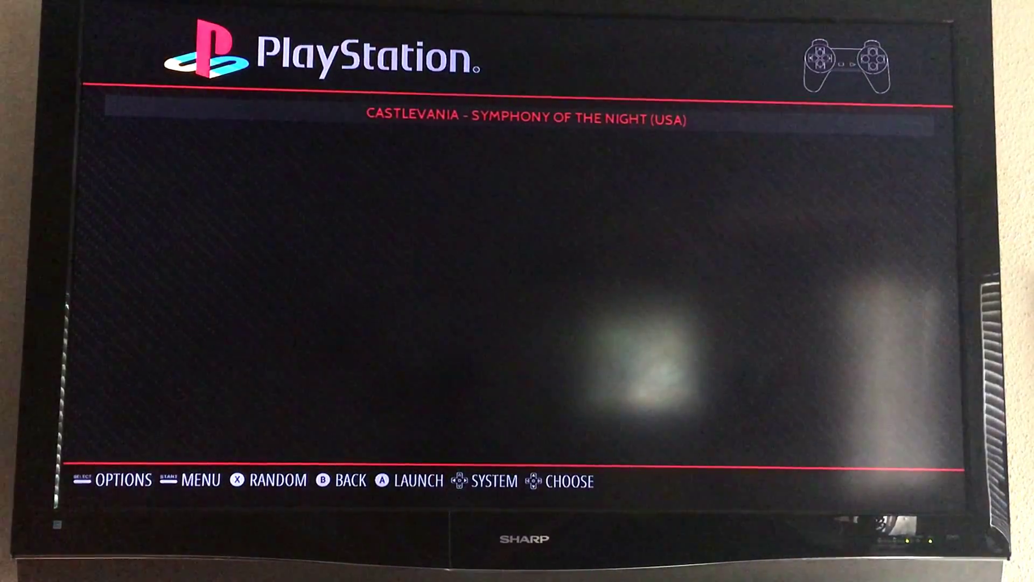
pyautogui.press('BackSpace')
pyautogui.press('Down')
pyautogui.press('Down')
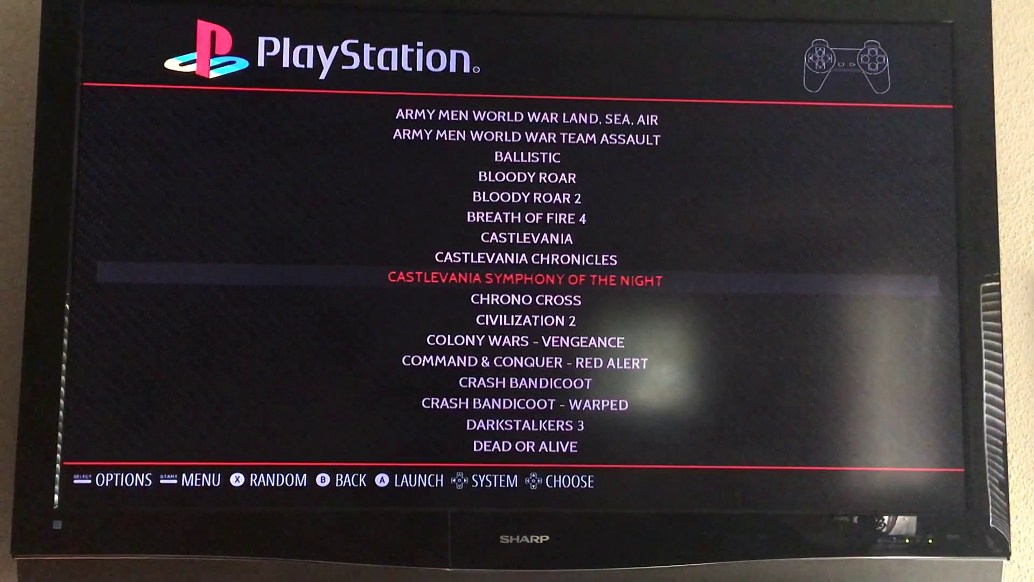
pyautogui.press('Down')
pyautogui.press('Down')
pyautogui.press('Down')
pyautogui.press('Down')
pyautogui.press('Down')
pyautogui.press('Down')
pyautogui.press('Down')
pyautogui.press('Down')
pyautogui.press('Down')
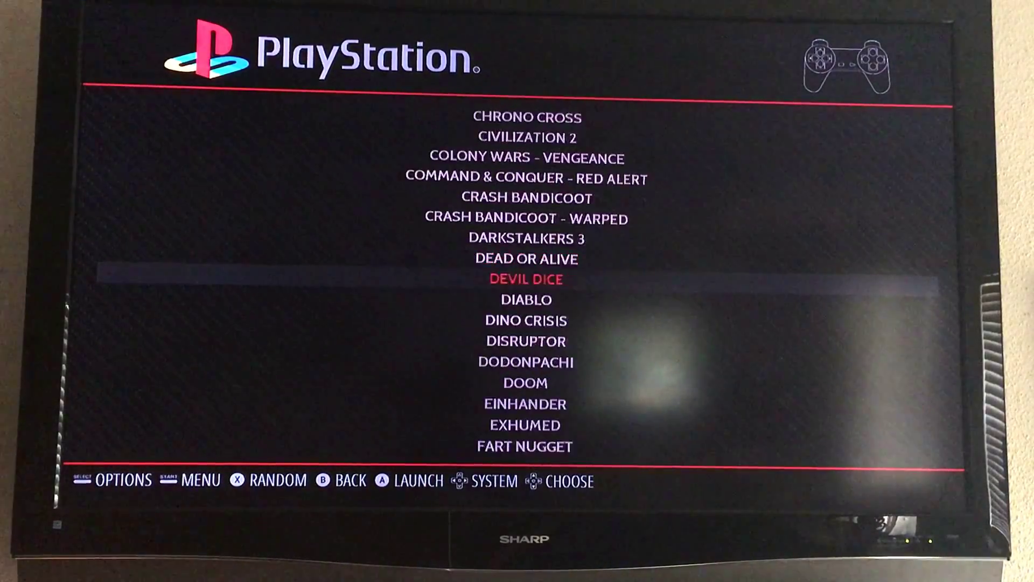